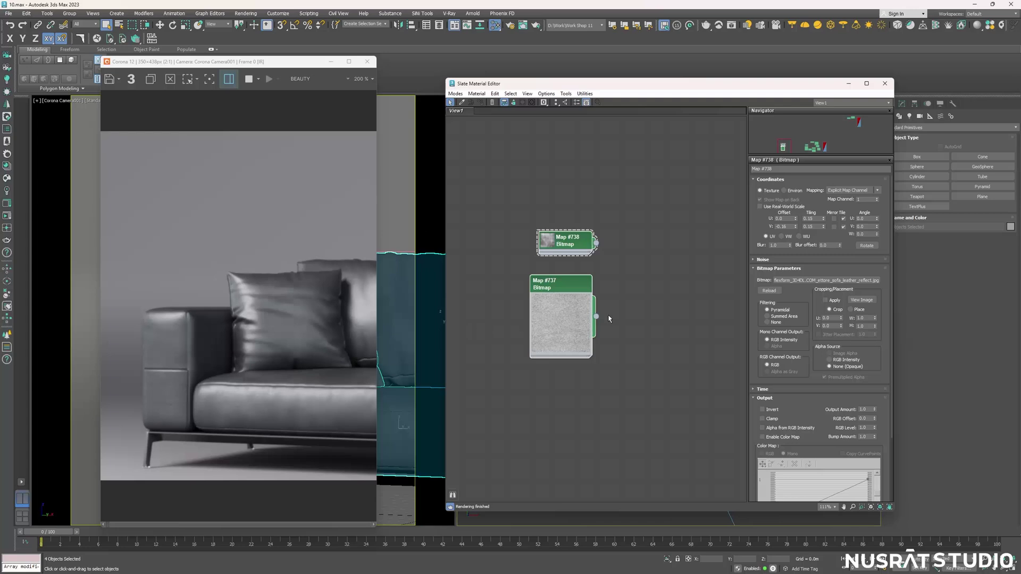
Create a CoronaPhysicalMtl node, Material #33, in the Slate view.
scroll(679, 279, "up", 1)
scroll(676, 272, "up", 1)
right_click(673, 267)
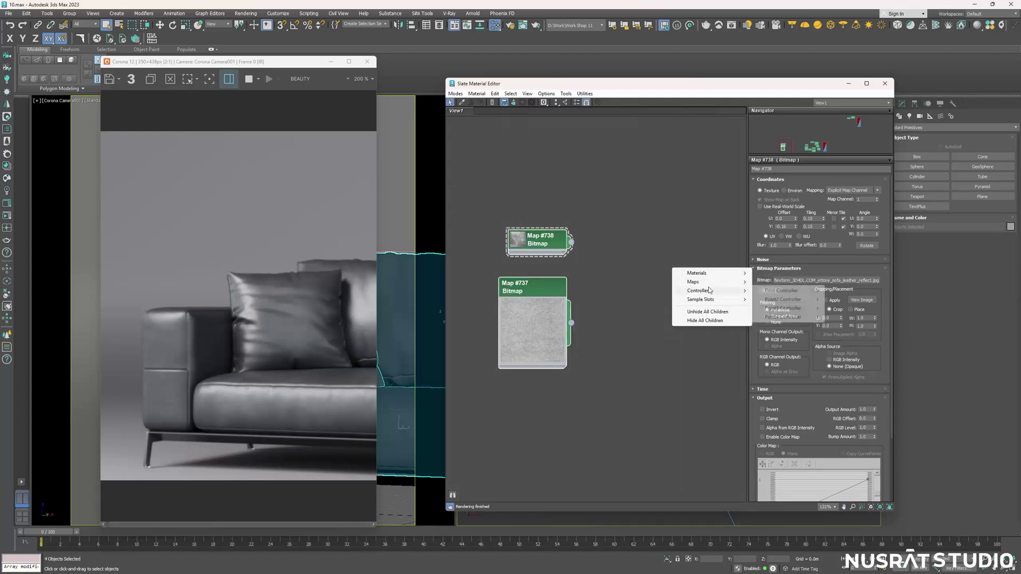
mouse_move(772, 290)
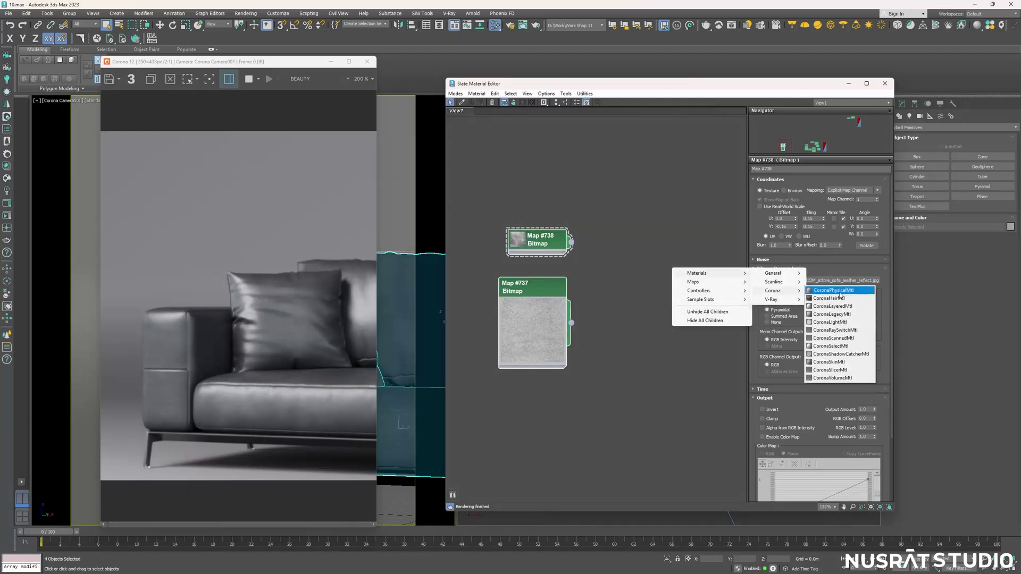
left_click(839, 290)
scroll(647, 271, "up", 5)
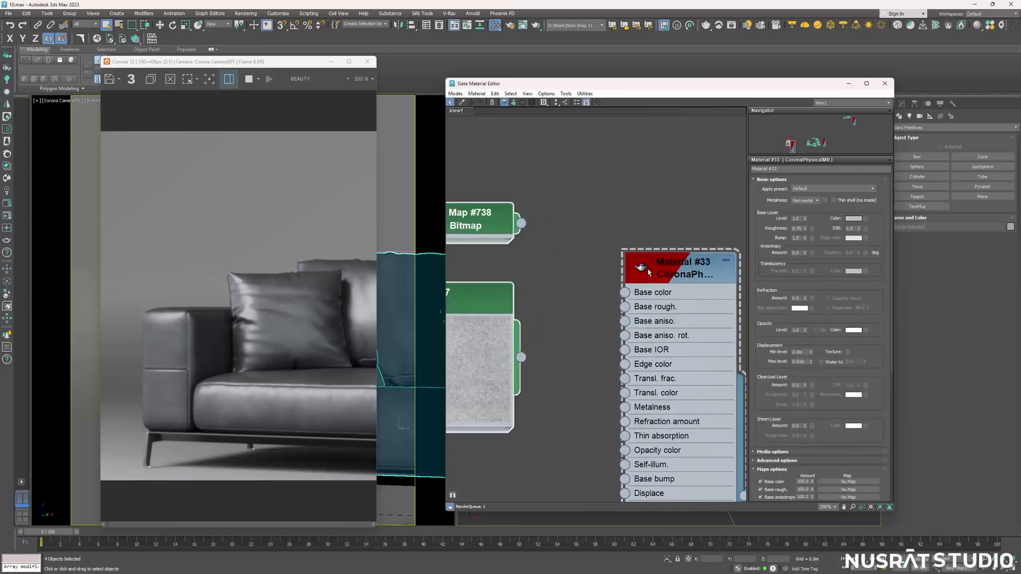
Assign Material #33 to the selected sofa and bring both bitmap nodes into view.
right_click(648, 272)
left_click(659, 298)
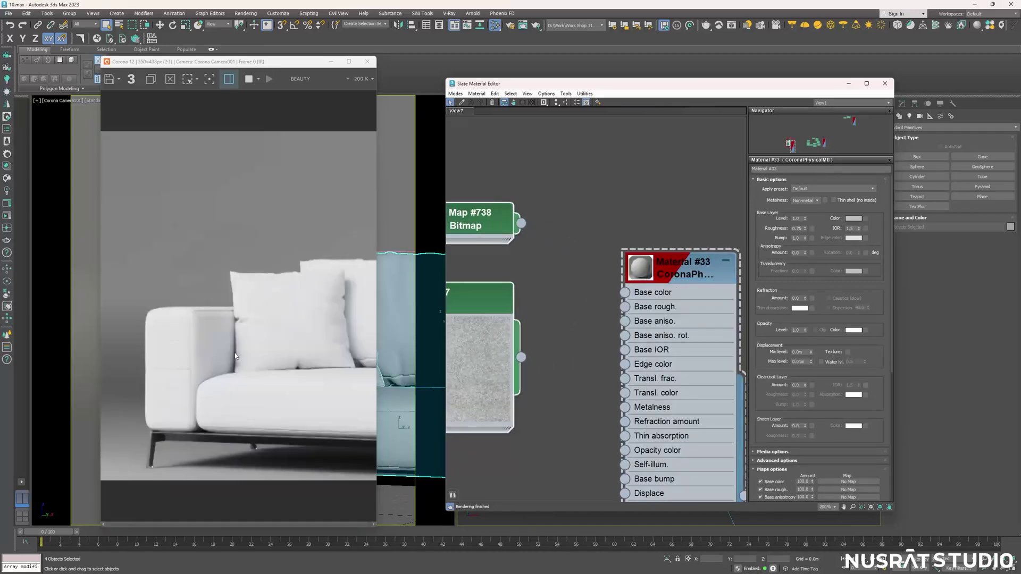
mouse_move(510, 305)
middle_mouse_down()
mouse_move(606, 202)
mouse_move(520, 201)
middle_mouse_up()
scroll(607, 202, "down", 1)
right_click(622, 267)
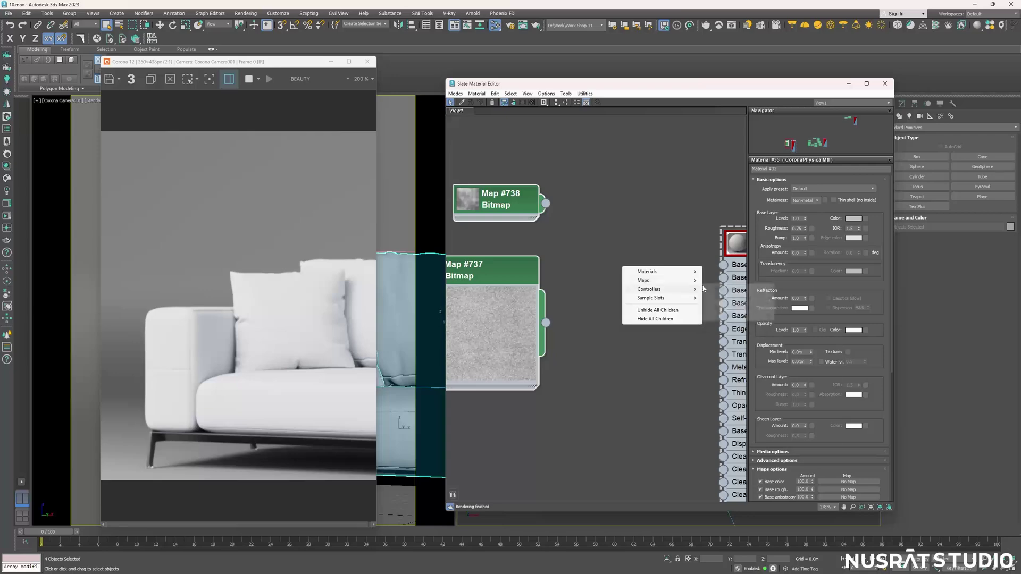
mouse_move(723, 289)
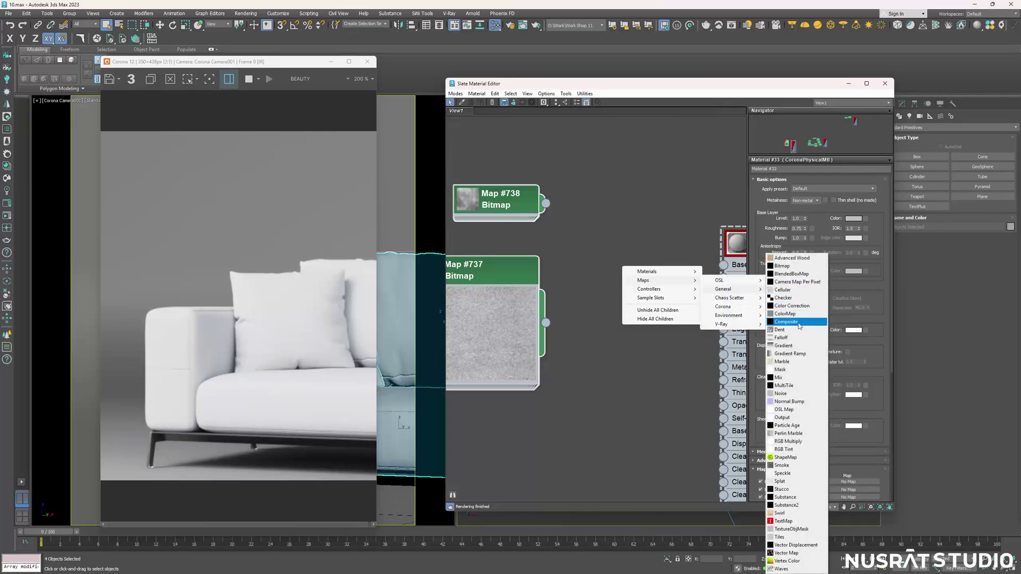
Add Composite Map #739 with three layers, wiring Map #738 to Layer 2 and Map #737 to Layer 3.
left_click(787, 321)
double_click(591, 270)
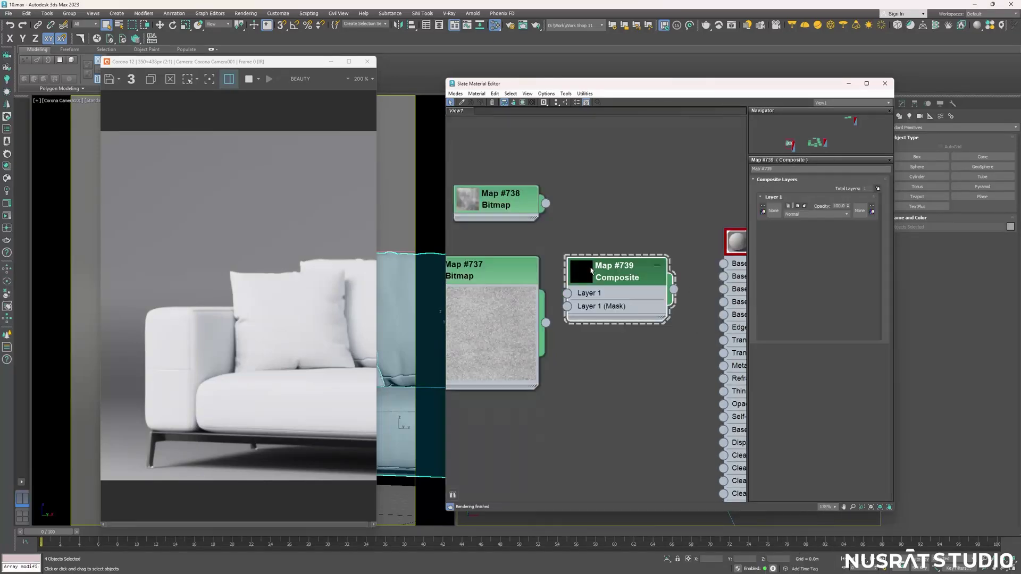
left_click(878, 189)
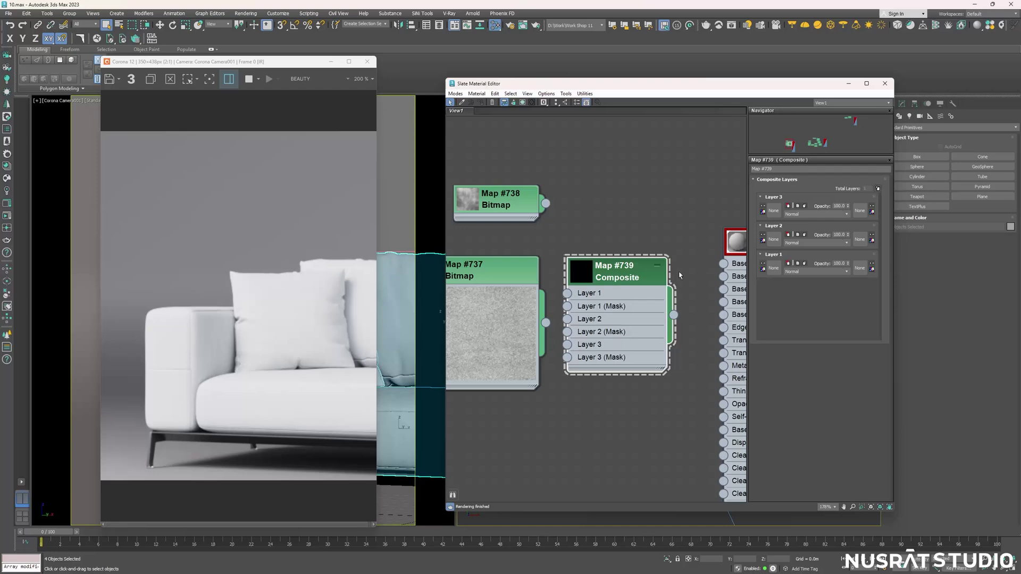
left_click_drag(565, 345, 511, 415)
left_click_drag(522, 219, 494, 318)
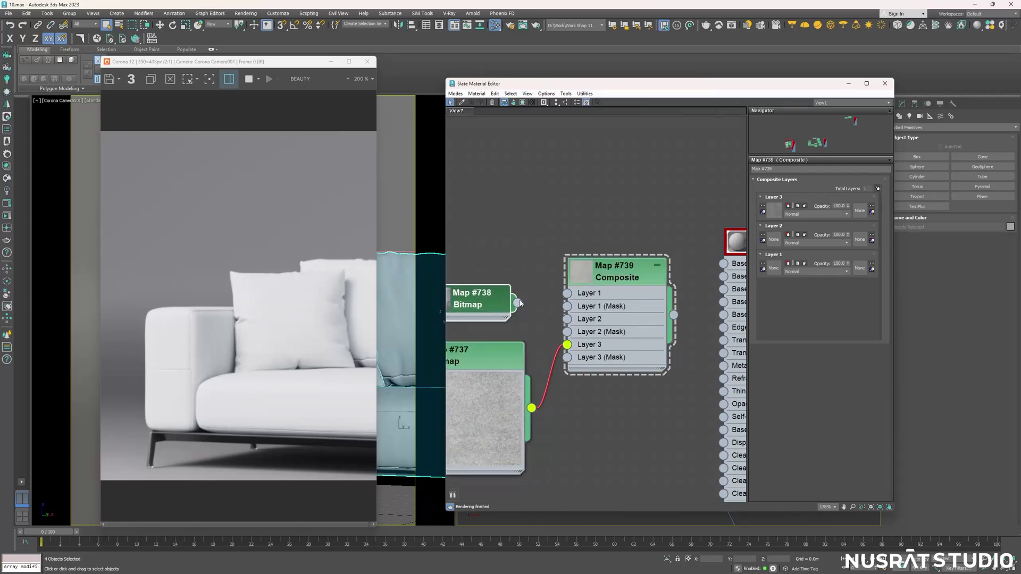
middle_click_drag(495, 313, 560, 346)
right_click(544, 264)
mouse_move(568, 276)
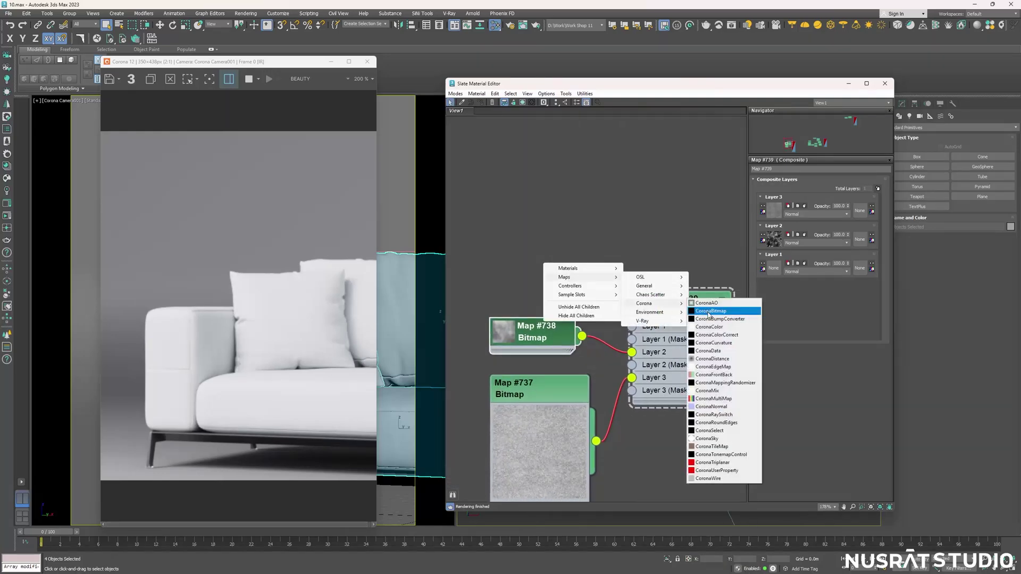
mouse_move(644, 303)
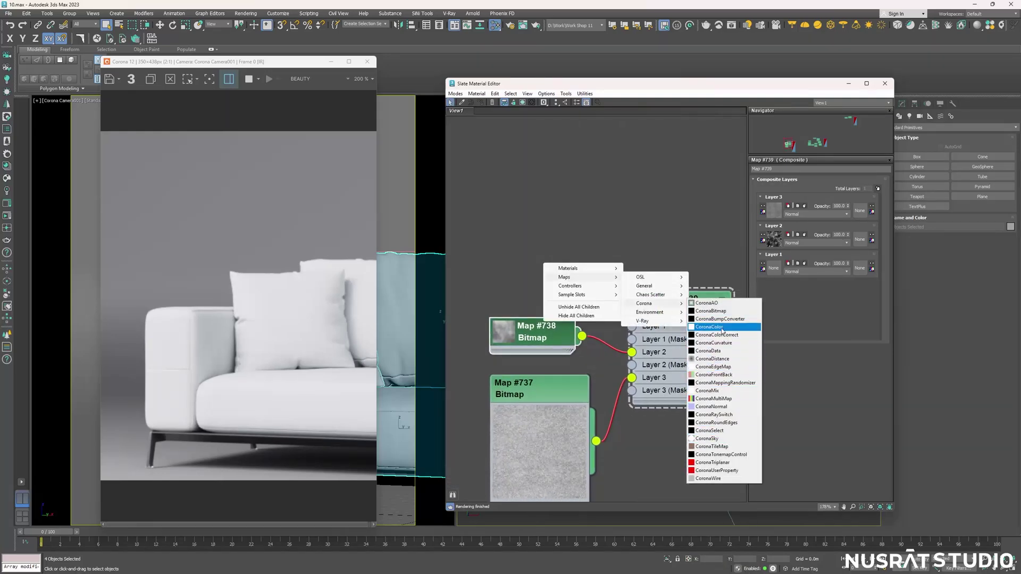
Feed a near-black dark grey CoronaColor into the Composite's Layer 1.
left_click(709, 326)
left_click_drag(607, 286, 631, 325)
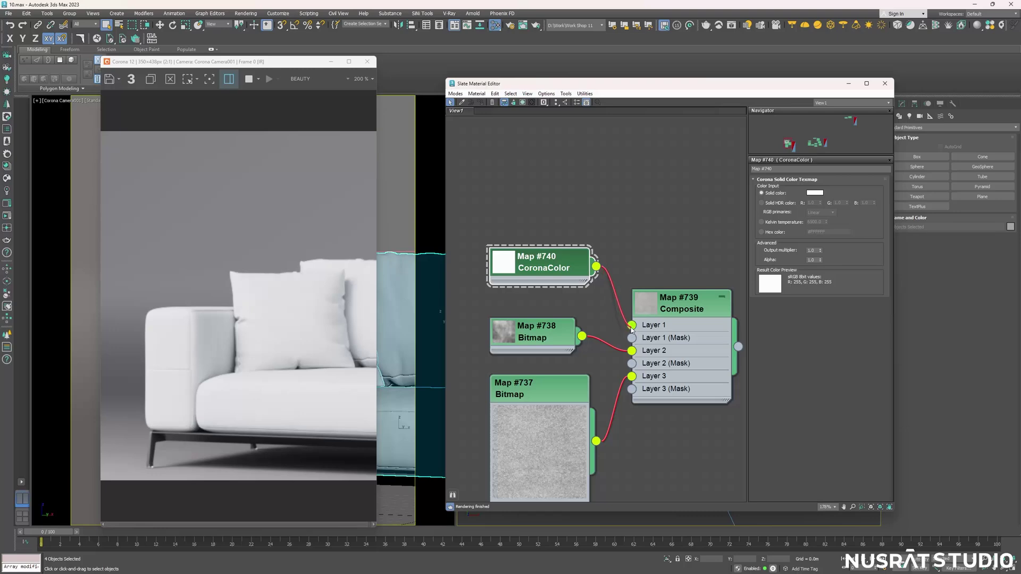
left_click(815, 193)
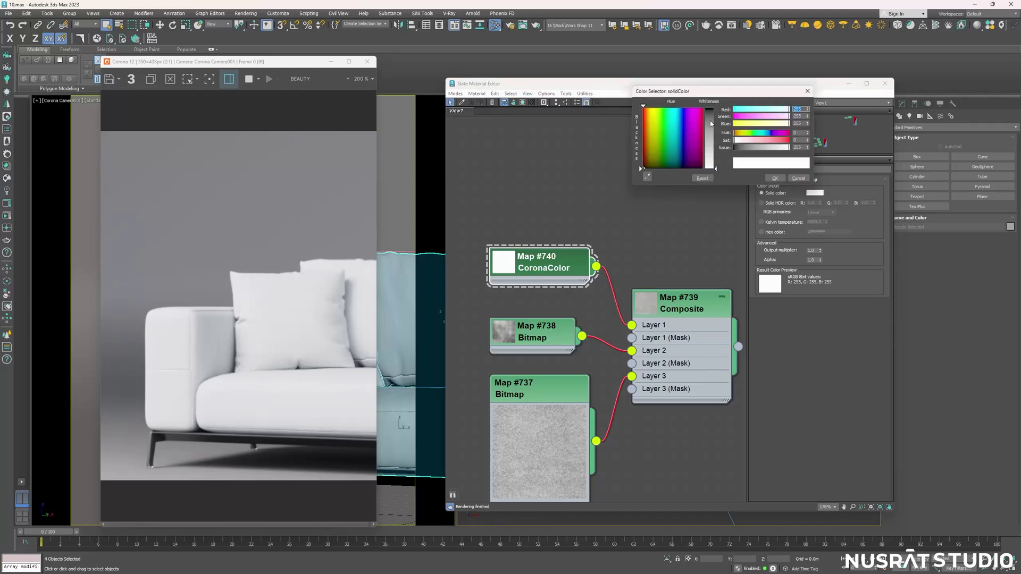
left_click_drag(710, 124, 711, 111)
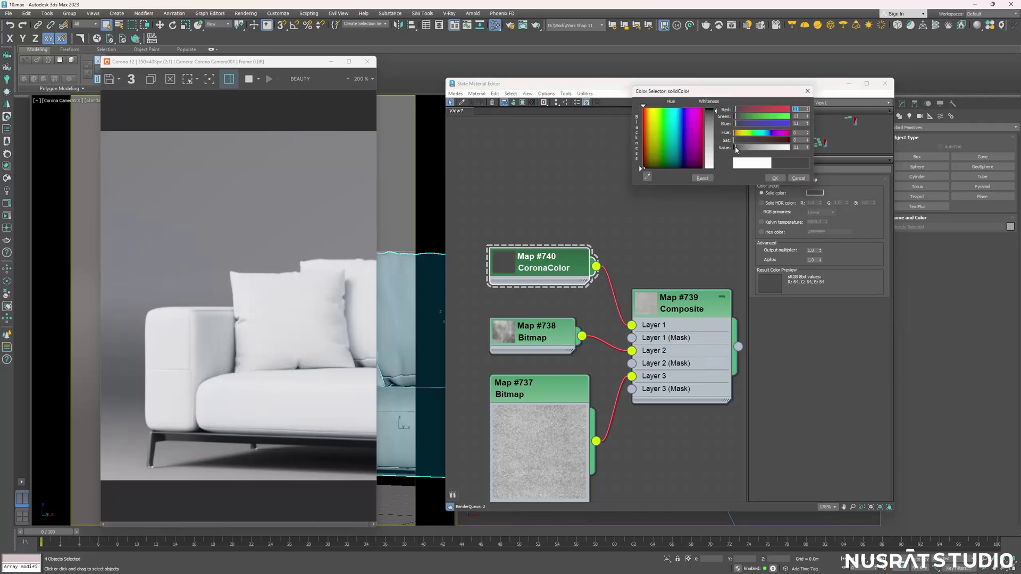
left_click(774, 178)
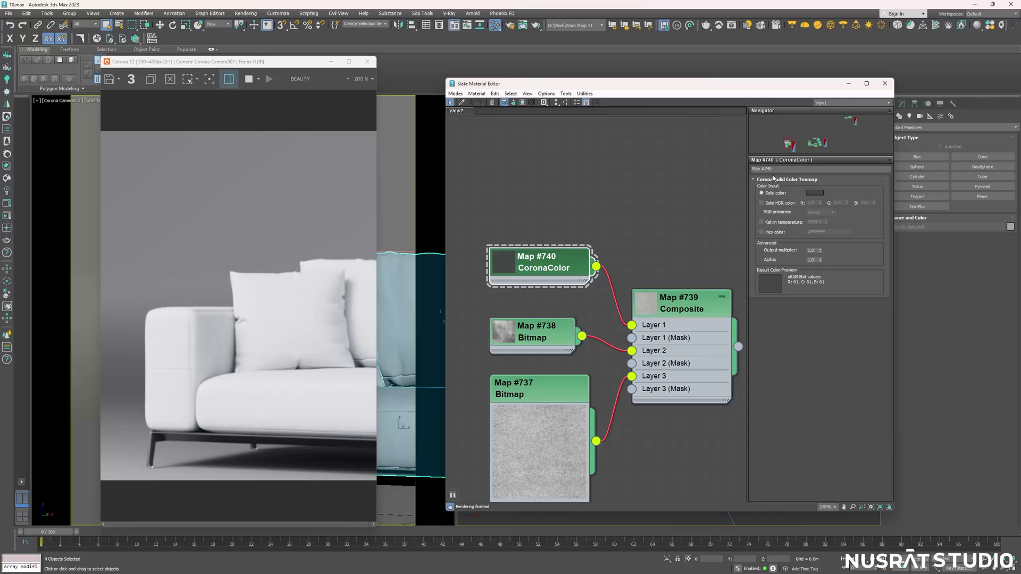
Set Composite Layers 2 and 3 to Overlay blending at 25 opacity.
left_click(679, 347)
left_click(809, 214)
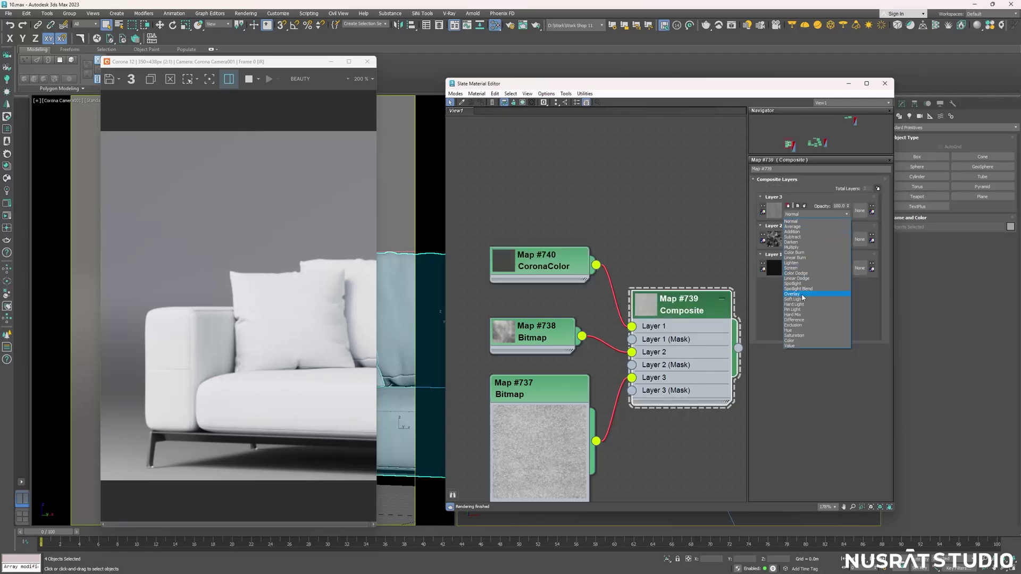
left_click(803, 297)
left_click(815, 243)
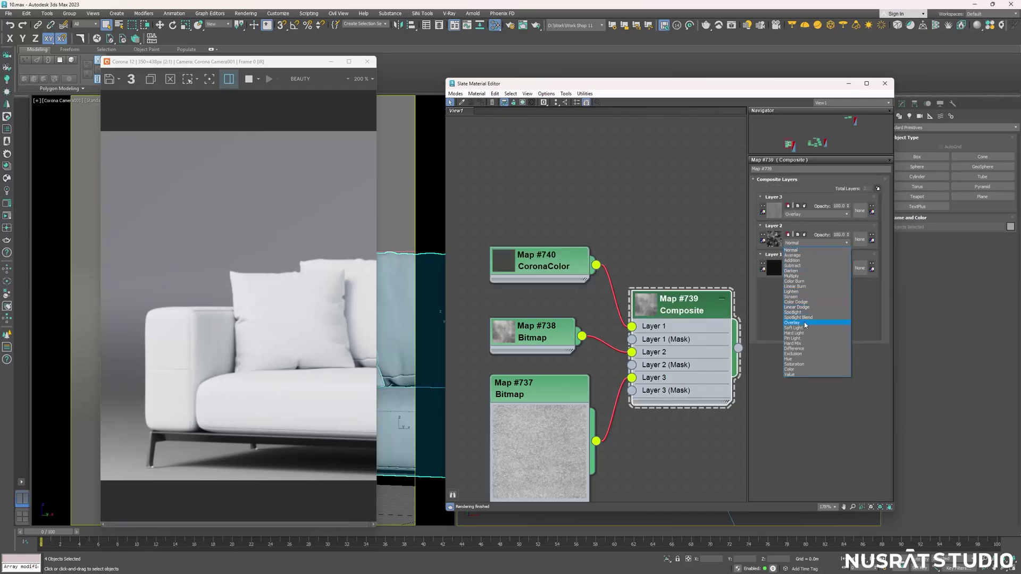
left_click(805, 322)
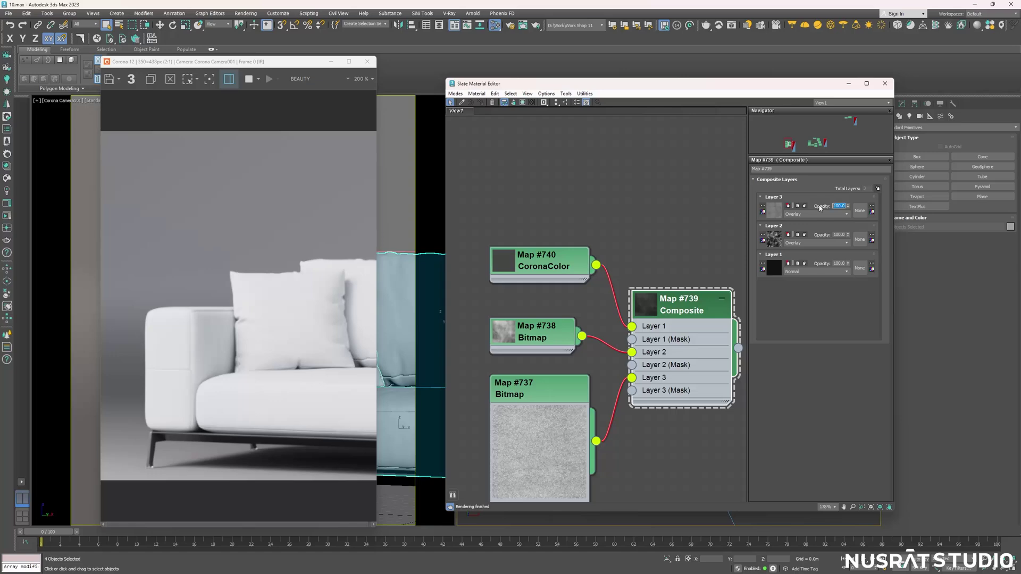
double_click(839, 234)
type("25")
key("Return")
Wire the Composite into Material #33's Base color.
middle_click_drag(657, 301, 507, 282)
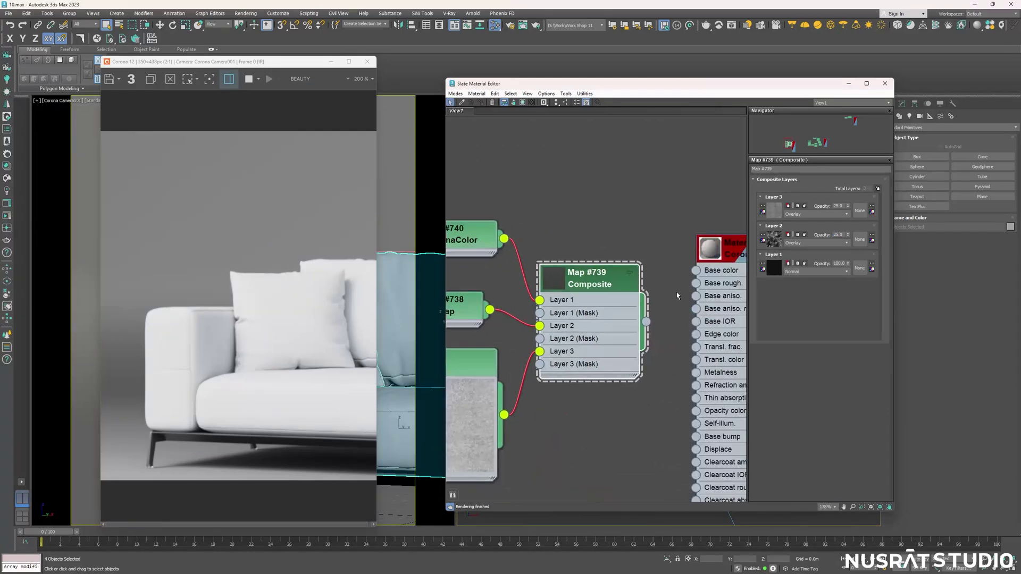
left_click_drag(587, 330, 642, 281)
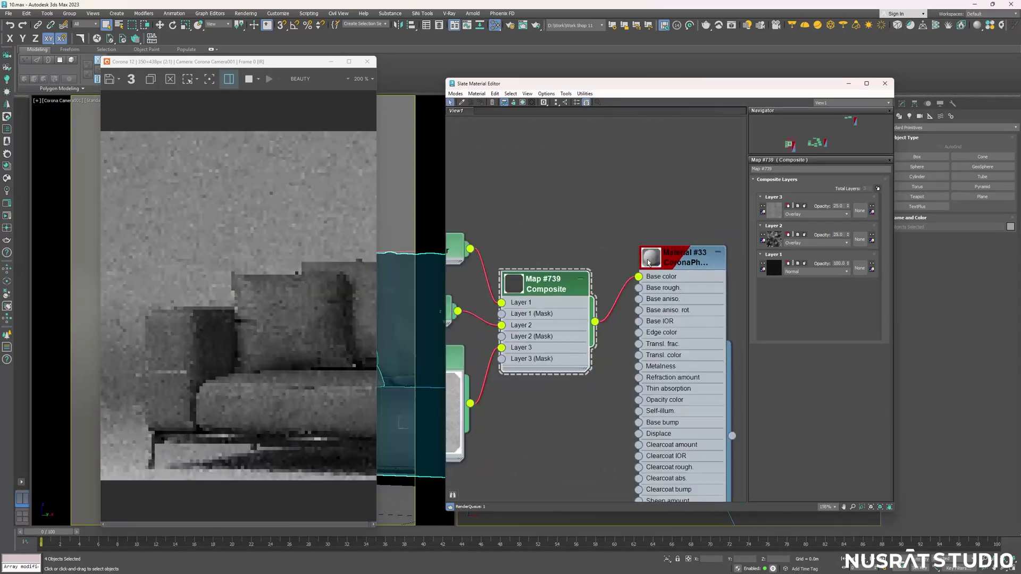
scroll(638, 298, "down", 2)
left_click_drag(611, 210, 529, 369)
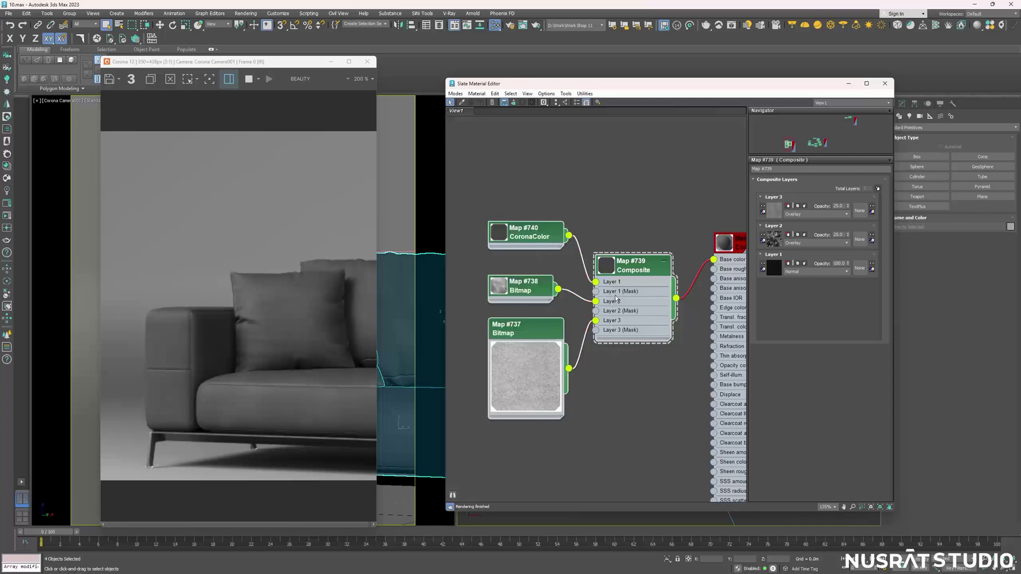
middle_click_drag(638, 383, 563, 361)
Add a CoronaColorCorrect map, Map #741, fed by bitmap Map #737.
right_click(563, 362)
mouse_move(590, 374)
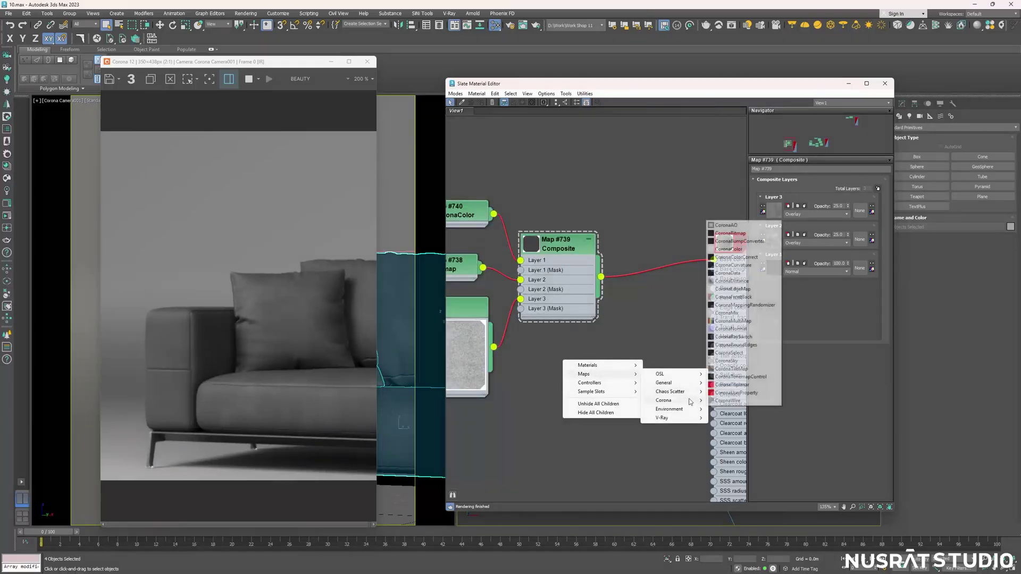
mouse_move(663, 400)
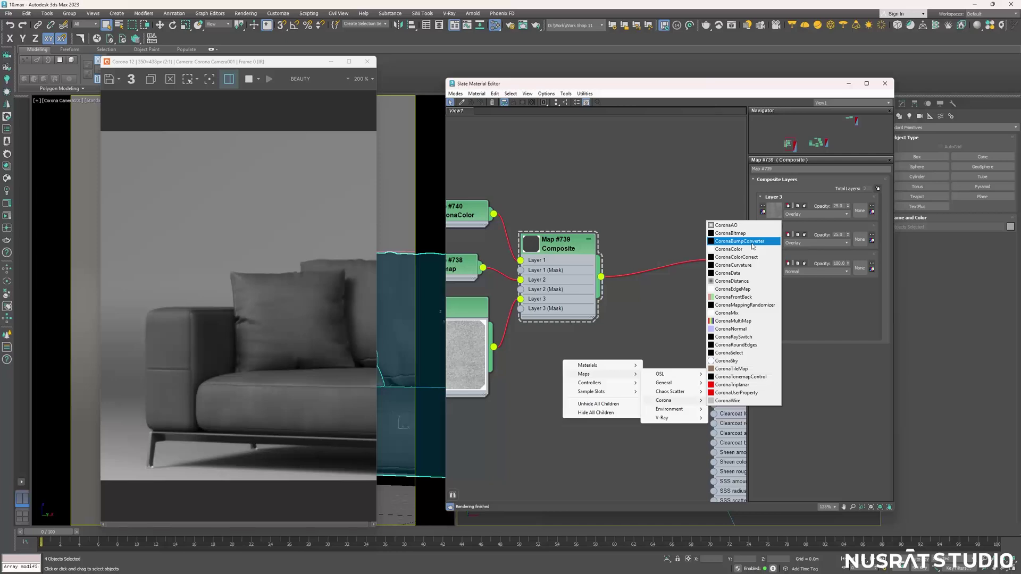
left_click(736, 256)
scroll(514, 356, "up", 2)
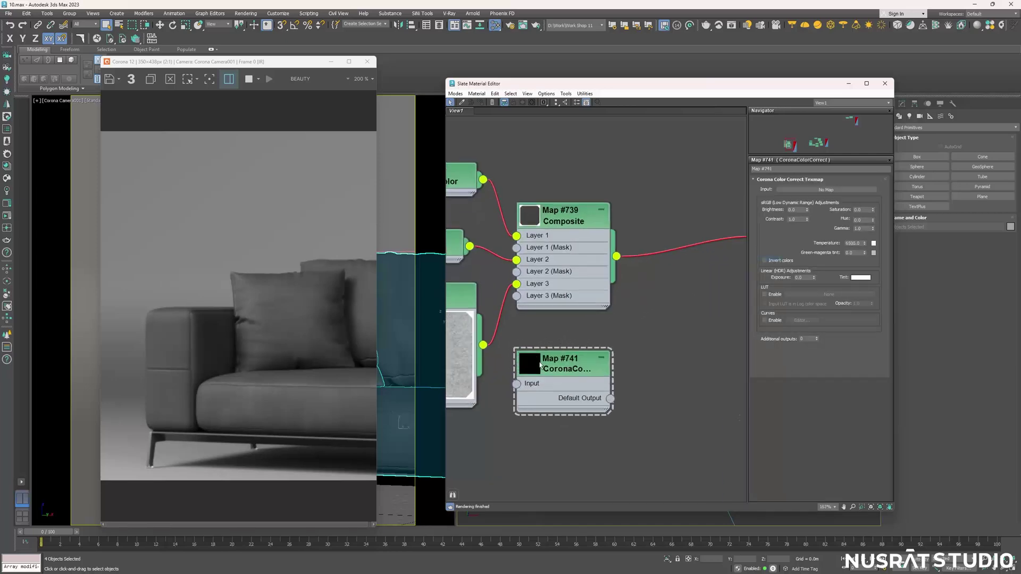
left_click_drag(482, 344, 543, 370)
Connect Map #741's output to Material #33's Base rough. slot as an instance.
middle_click_drag(577, 369, 498, 399)
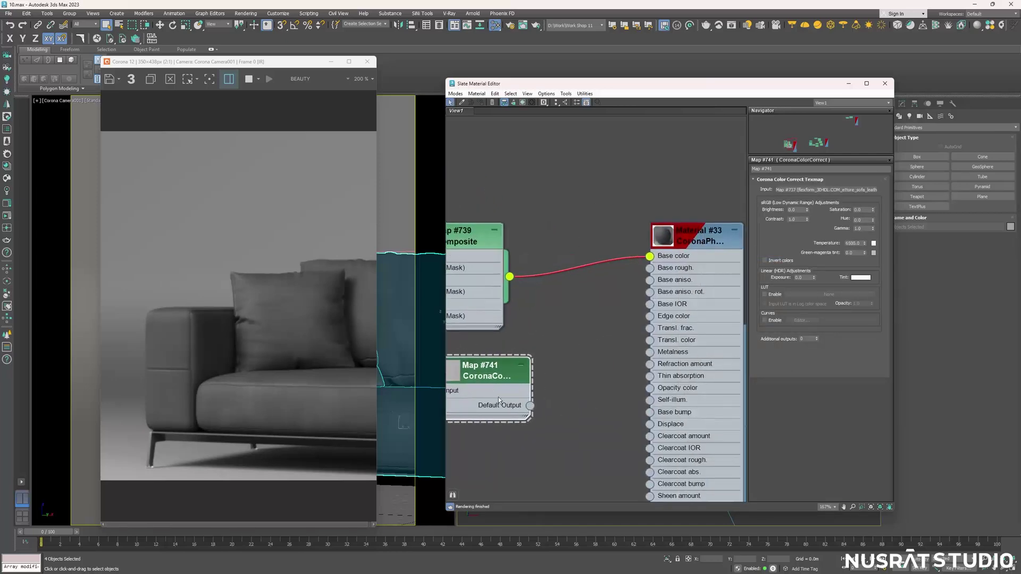
left_click(673, 246)
mouse_move(530, 405)
left_mouse_down()
mouse_move(811, 237)
mouse_move(638, 258)
left_mouse_up()
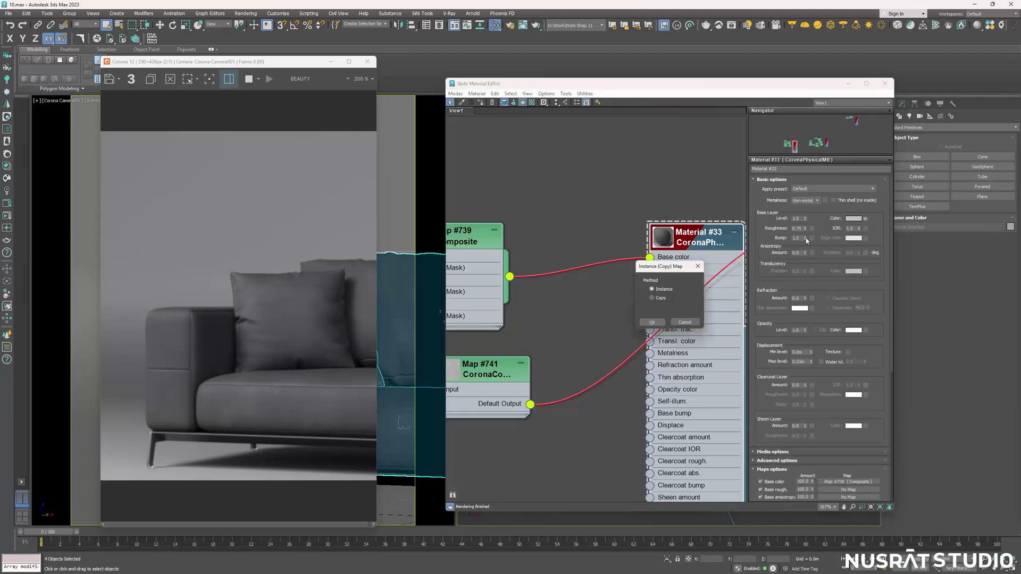
left_click(659, 323)
middle_click_drag(659, 323, 682, 321)
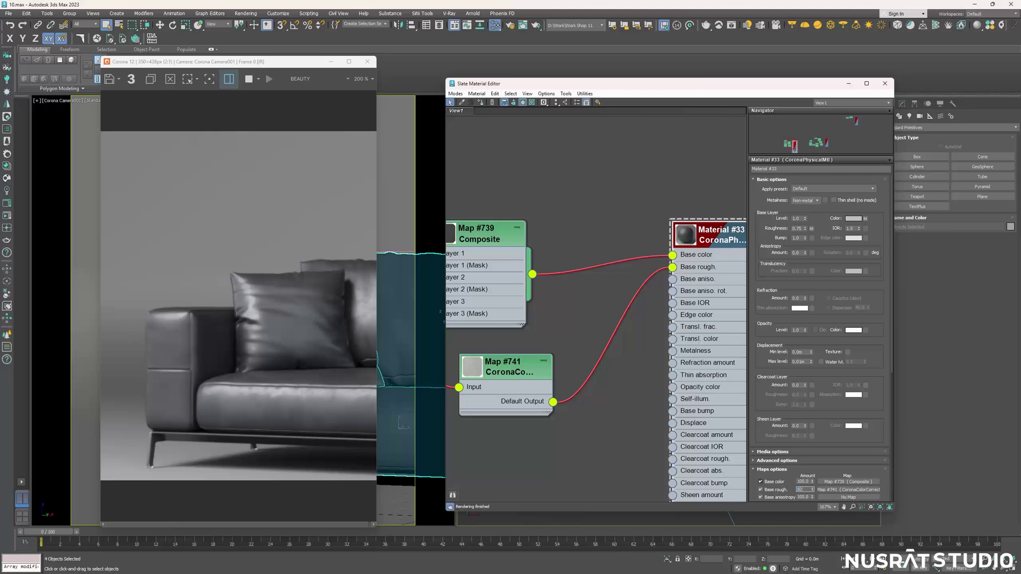
middle_click_drag(576, 346, 673, 272)
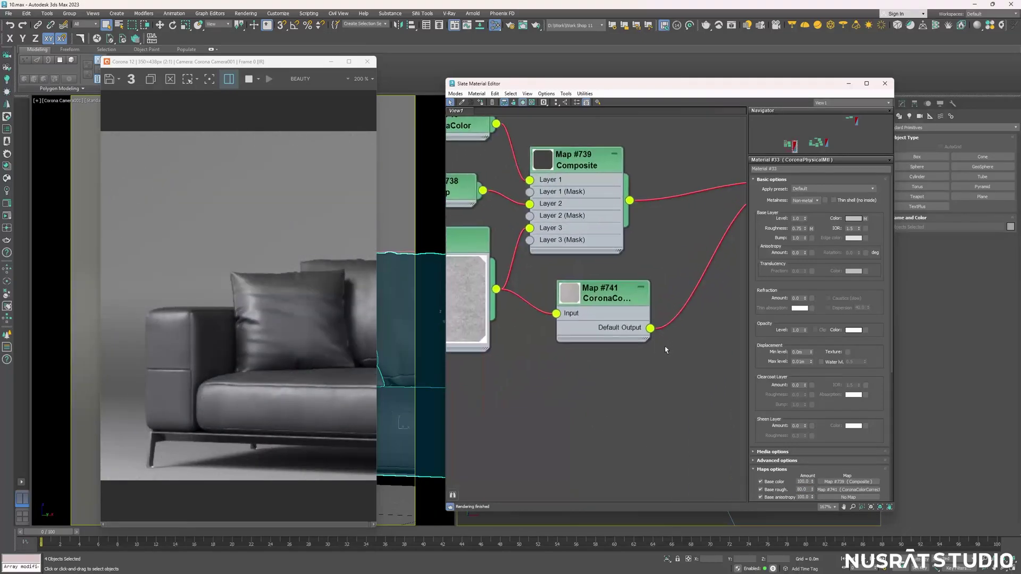
middle_click_drag(665, 350, 659, 351)
scroll(510, 319, "down", 3)
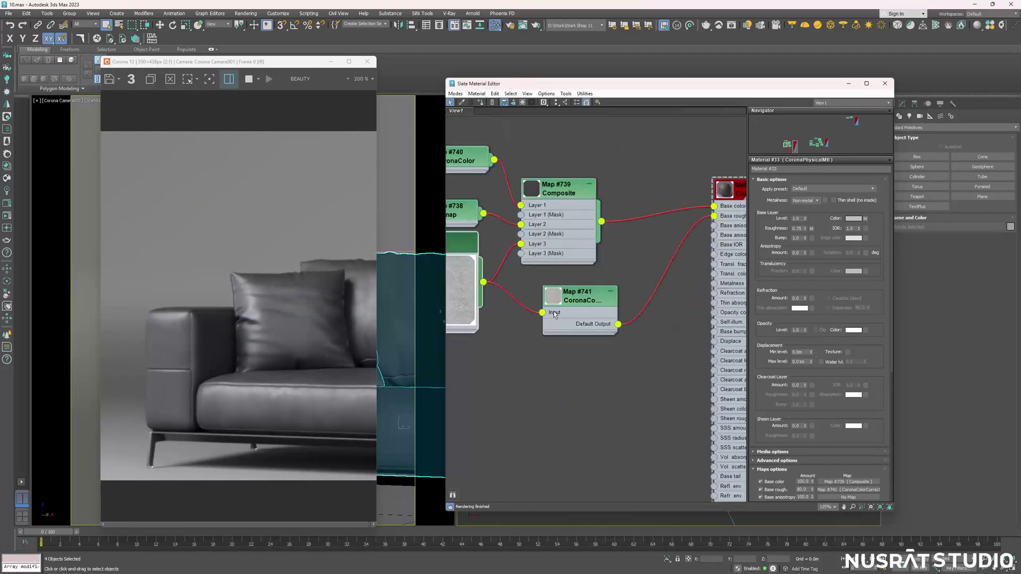
scroll(564, 314, "up", 1)
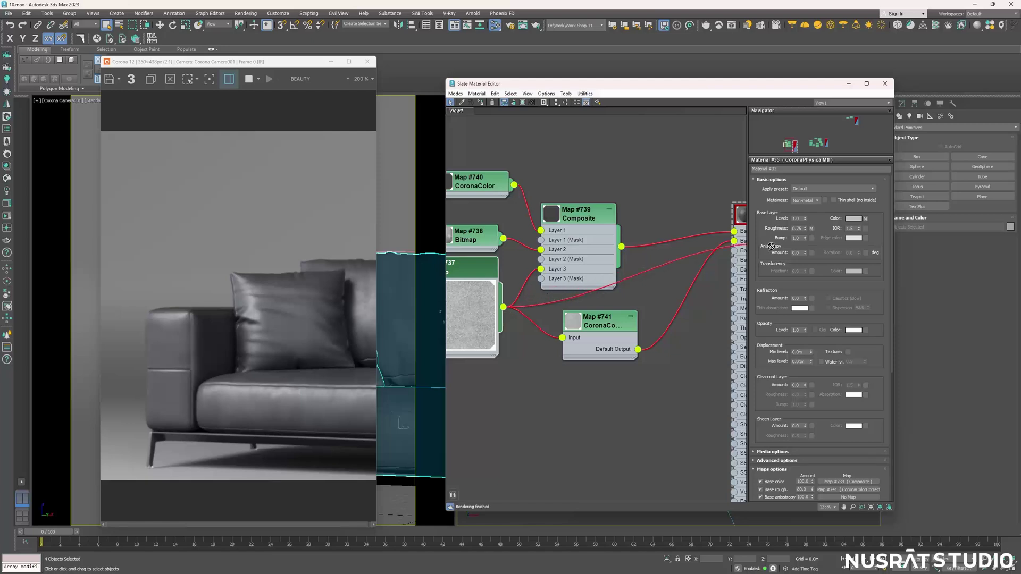
Instance bitmap Map #737 into Material #33's base bump slot.
left_click_drag(504, 310, 765, 264)
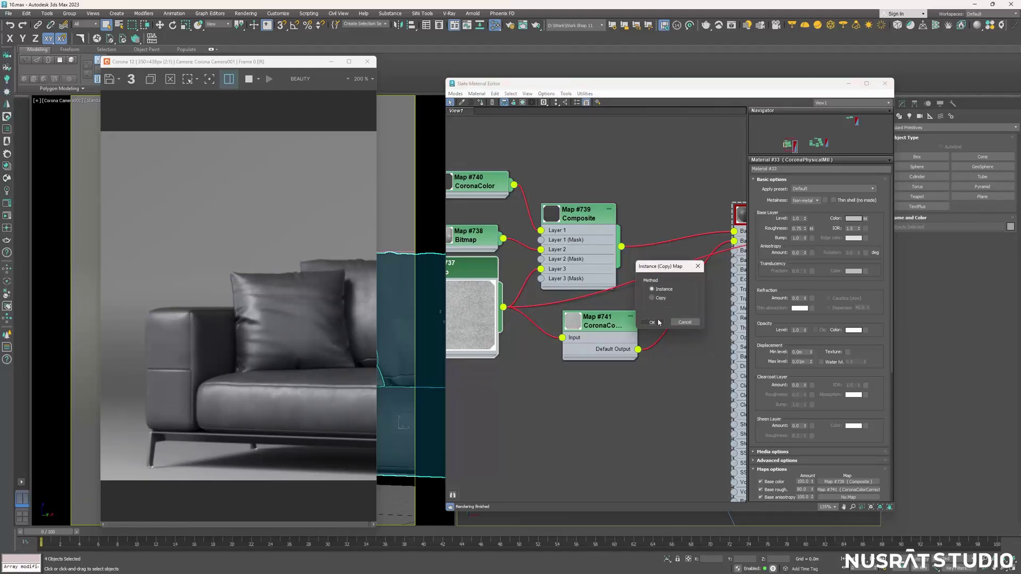
left_click(653, 322)
left_click_drag(599, 342, 599, 416)
left_click_drag(486, 372, 475, 340)
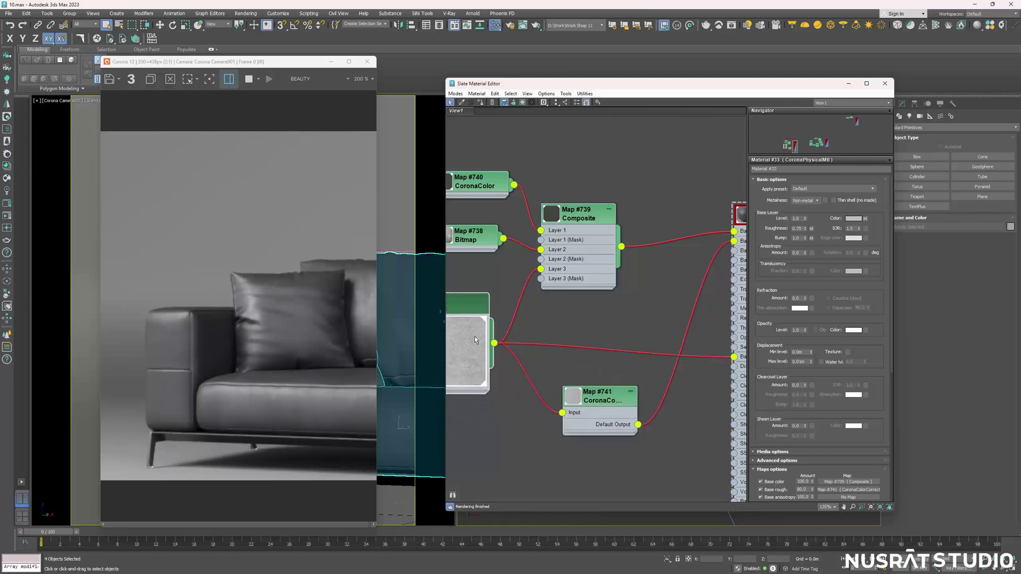
Wire Map #741's output to Edge color and tidy the color-correct and bitmap nodes.
scroll(500, 339, "up", 1)
scroll(558, 348, "up", 1)
scroll(601, 346, "up", 1)
scroll(608, 361, "up", 1)
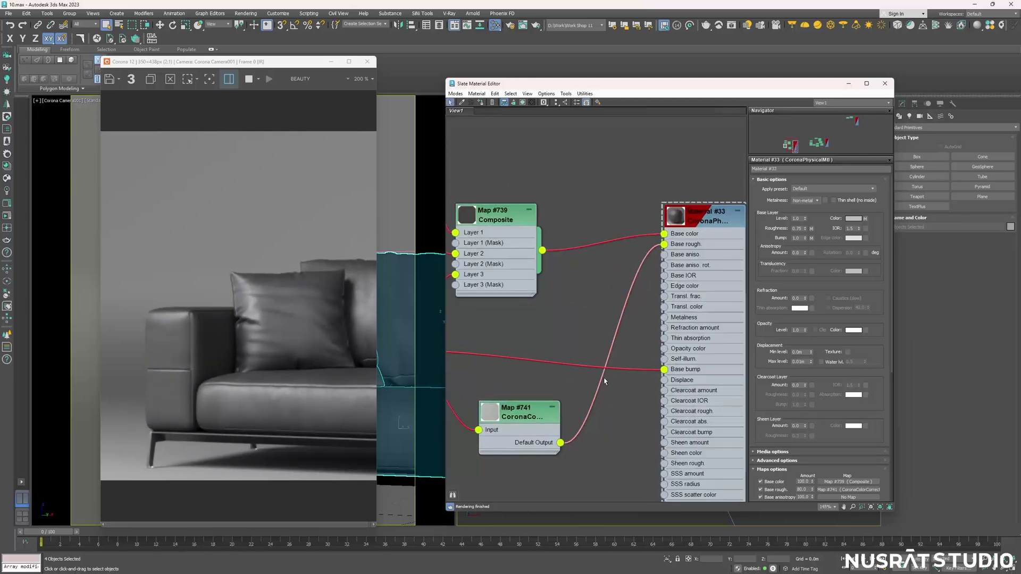
left_click_drag(680, 311, 665, 286)
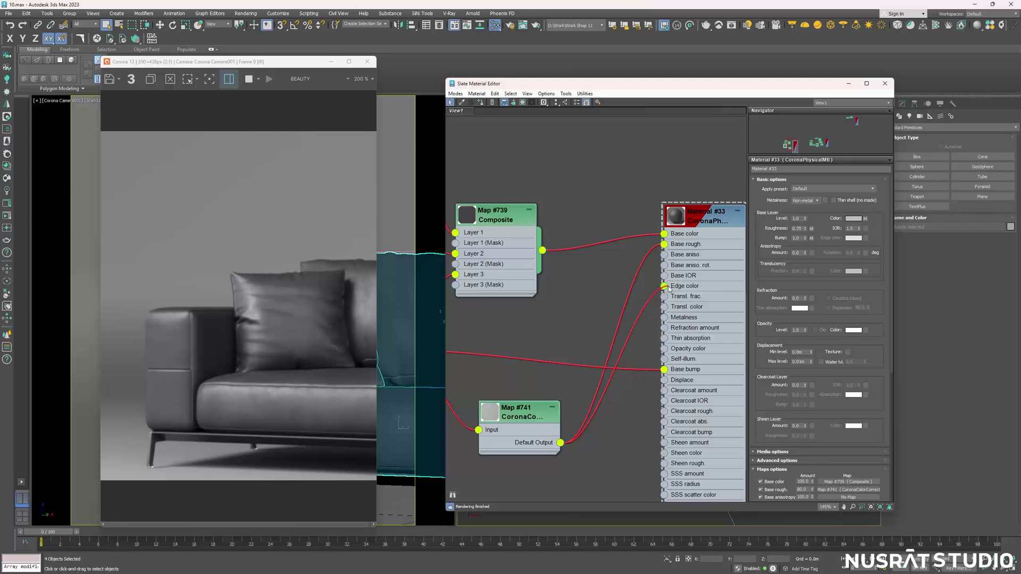
left_click_drag(544, 416, 543, 344)
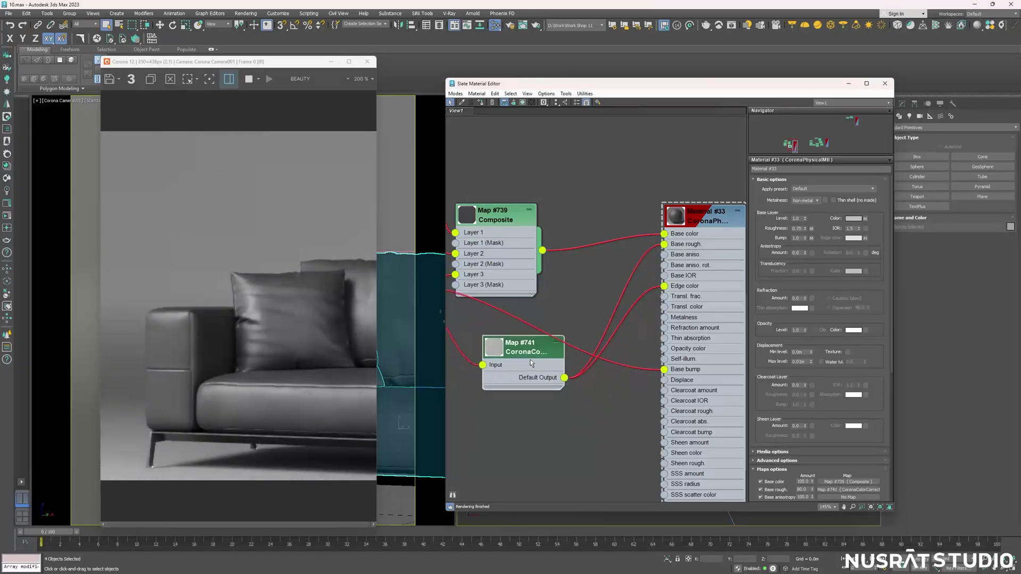
middle_click_drag(544, 344, 638, 335)
scroll(538, 296, "down", 1)
left_click_drag(505, 292, 494, 367)
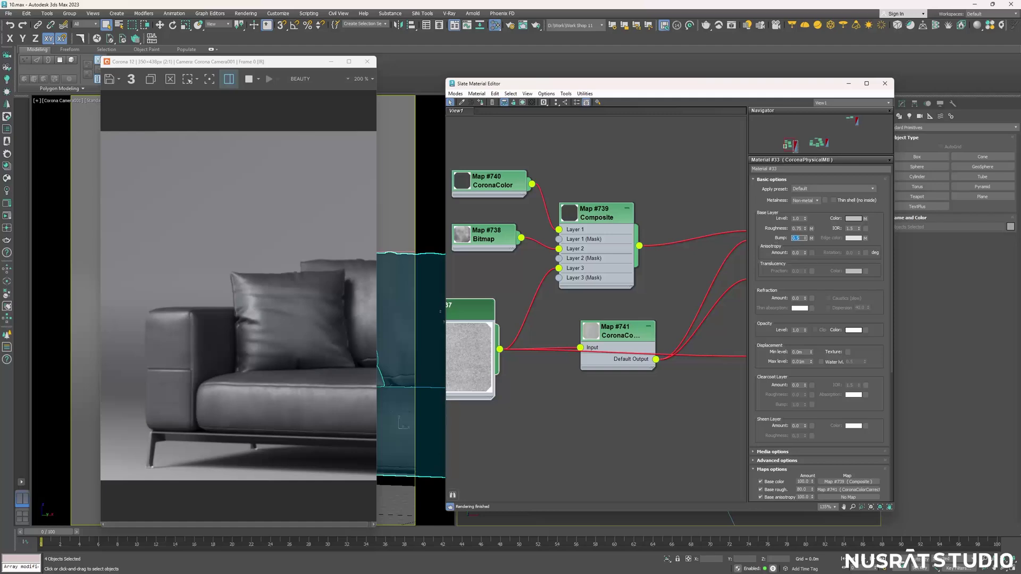
Inspect the render, nudge Map #741, and widen the Corona frame buffer to 877x1096.
scroll(277, 399, "up", 1)
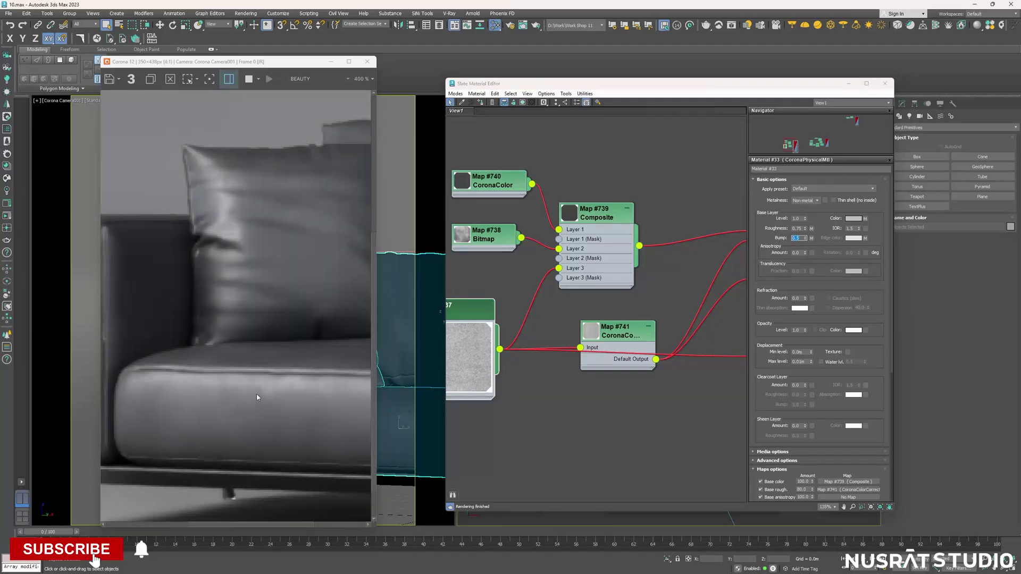
mouse_move(257, 397)
left_mouse_down()
mouse_move(244, 376)
mouse_move(267, 376)
left_mouse_up()
scroll(255, 369, "down", 1)
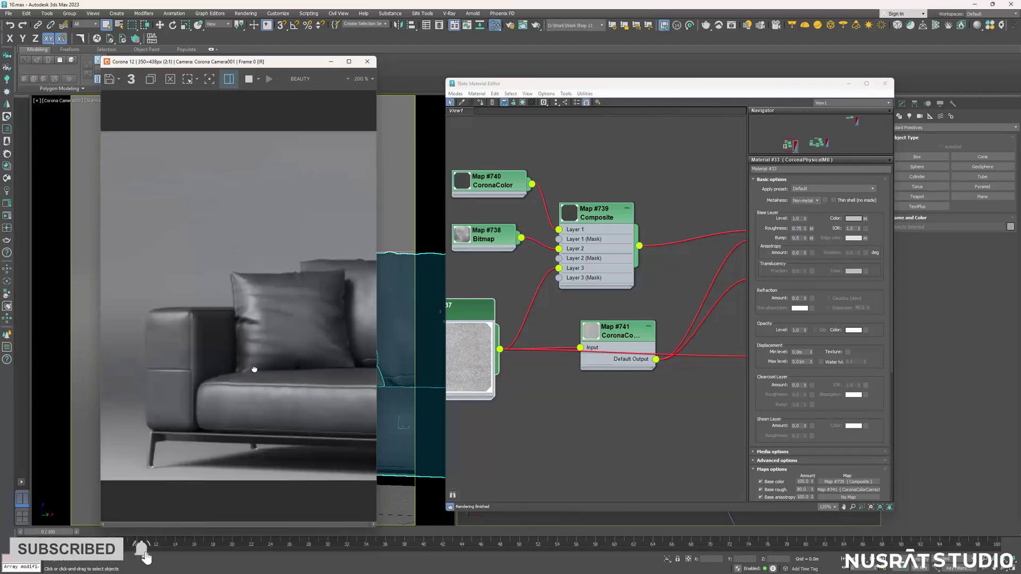
mouse_move(585, 375)
middle_mouse_down()
mouse_move(610, 365)
mouse_move(553, 361)
middle_mouse_up()
scroll(578, 323, "up", 2)
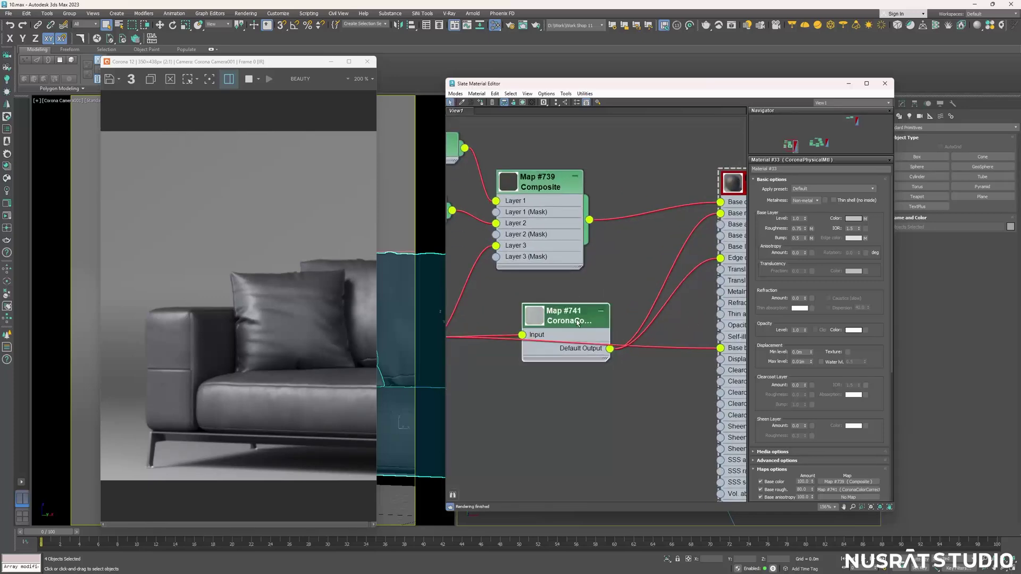
left_click_drag(578, 322, 578, 303)
middle_click_drag(553, 315, 584, 317)
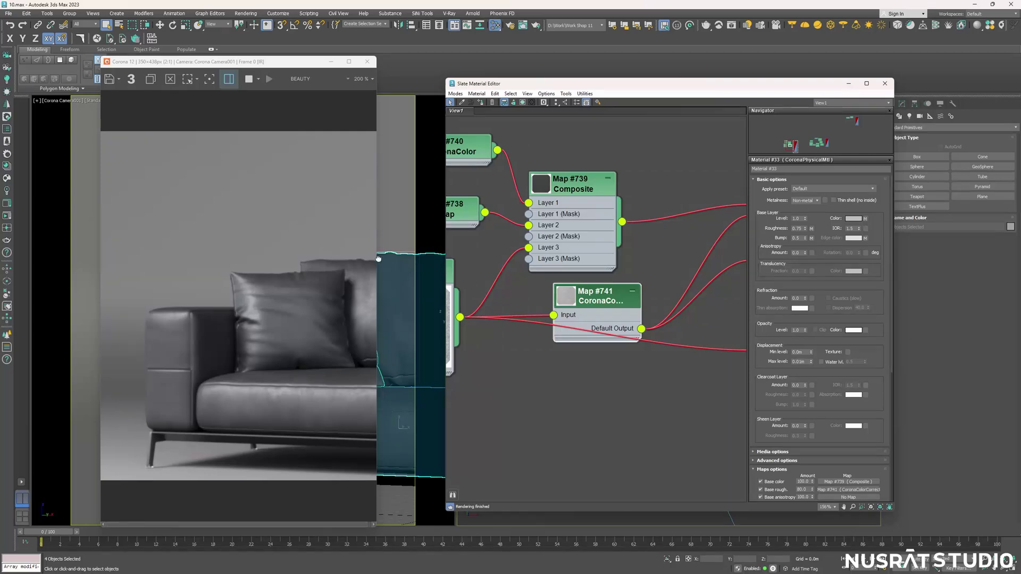
left_click_drag(377, 253, 605, 252)
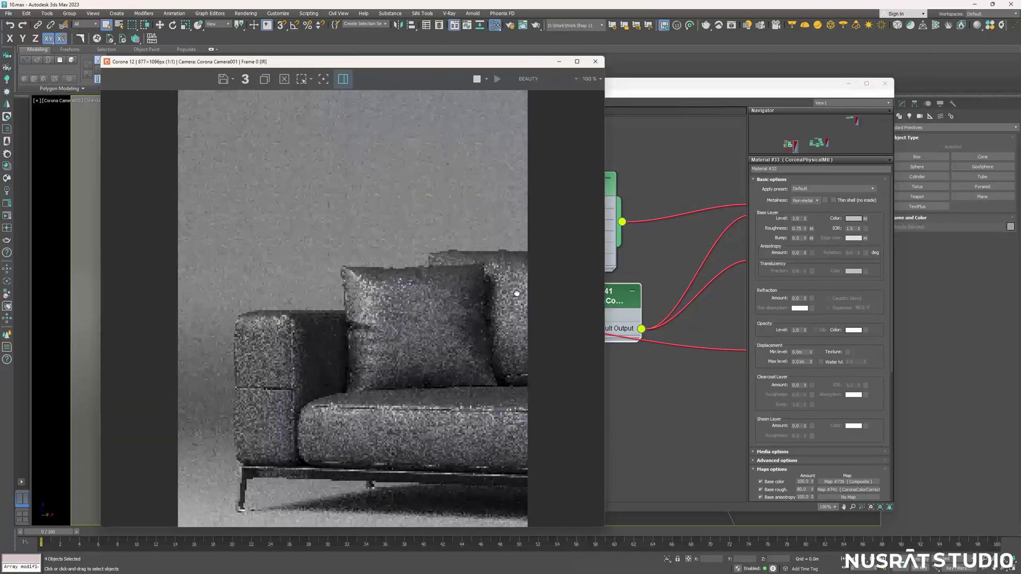
Set the leather material's Roughness to 0.8 and IOR to 1.6.
scroll(394, 374, "up", 2)
left_click_drag(365, 396, 308, 365)
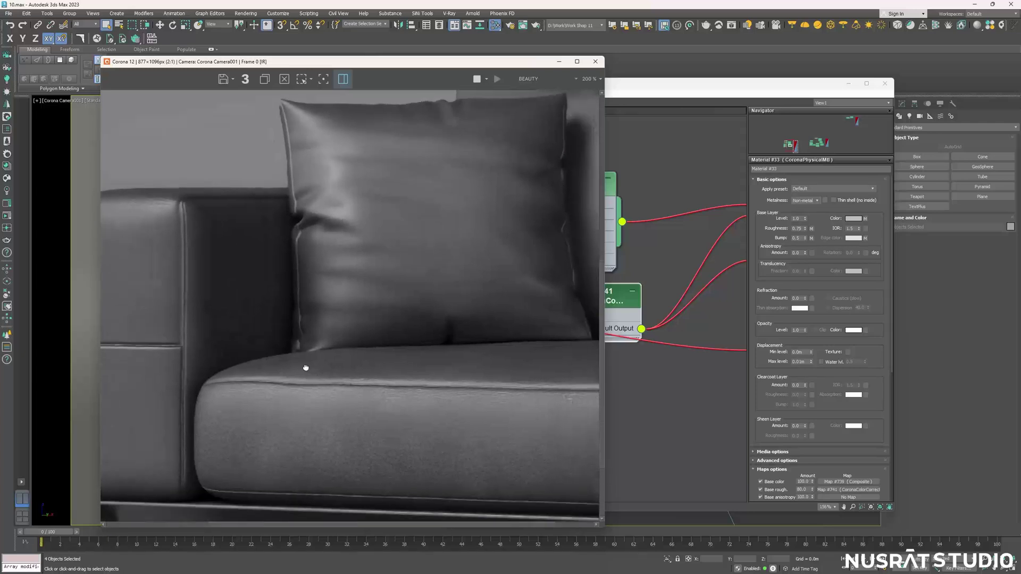
mouse_move(273, 417)
left_mouse_down()
mouse_move(326, 417)
mouse_move(300, 432)
left_mouse_up()
scroll(306, 387, "down", 2)
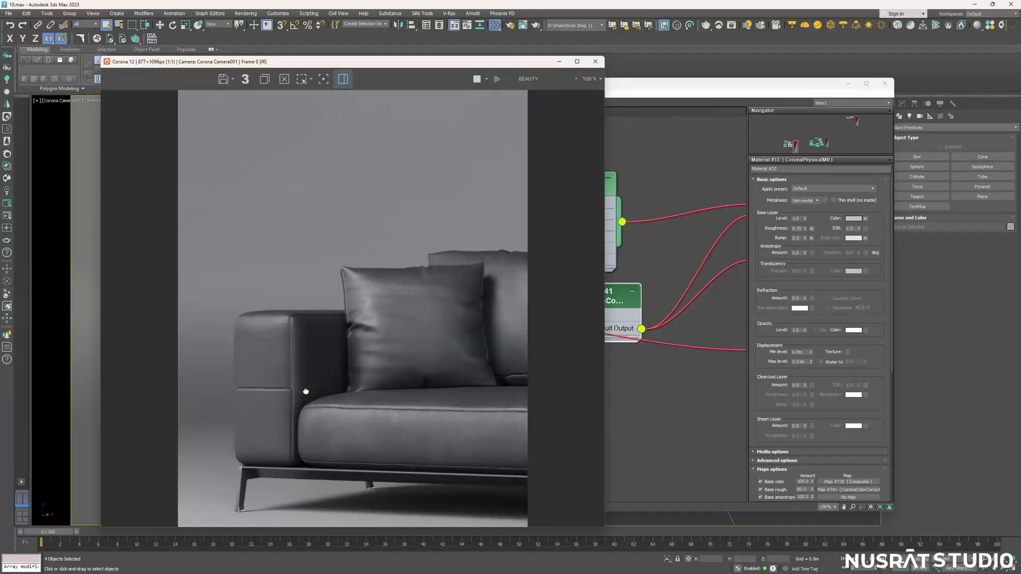
left_click(797, 228)
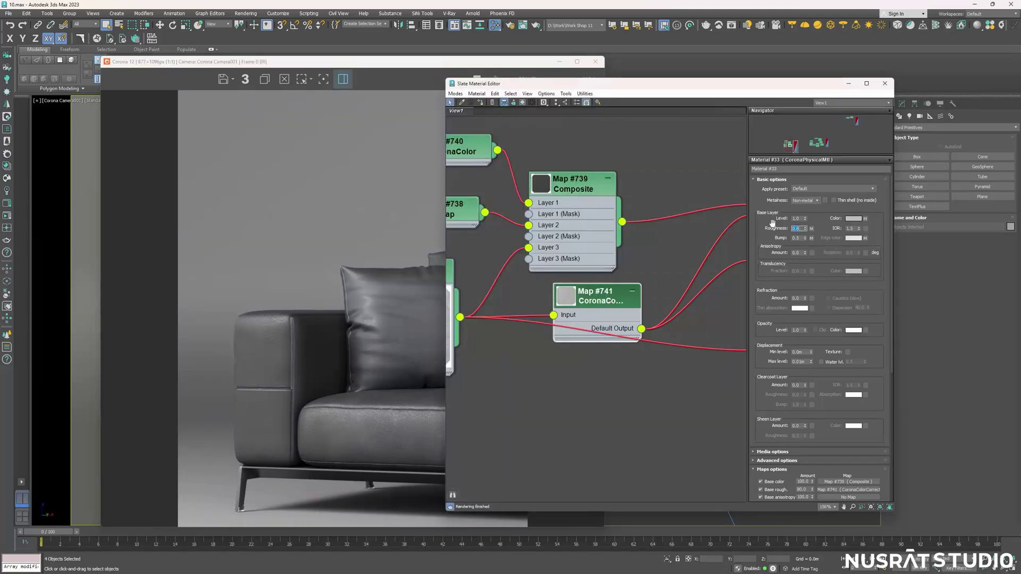
key("Return")
type("2")
key("Return")
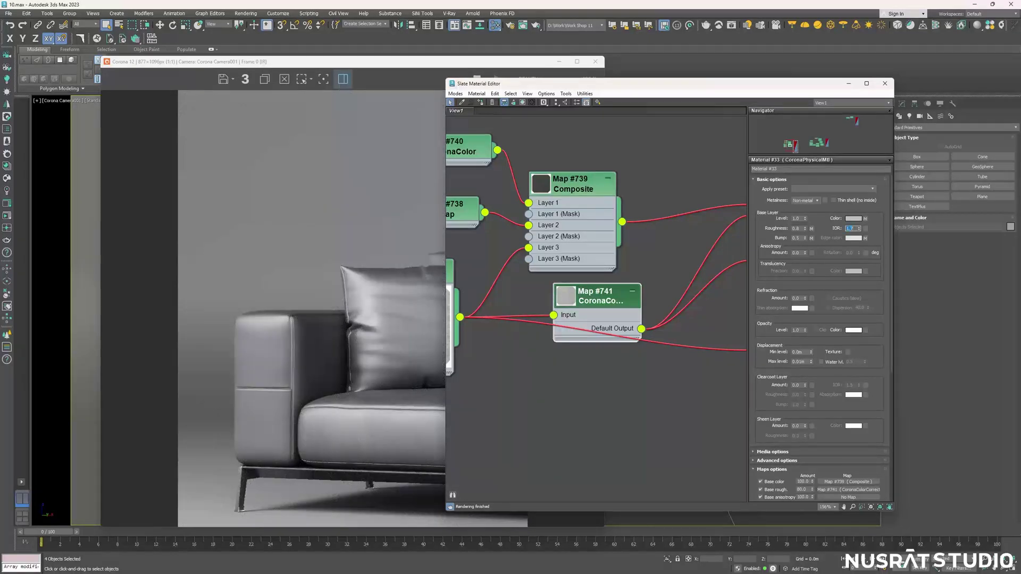
type("1.6")
key("Return")
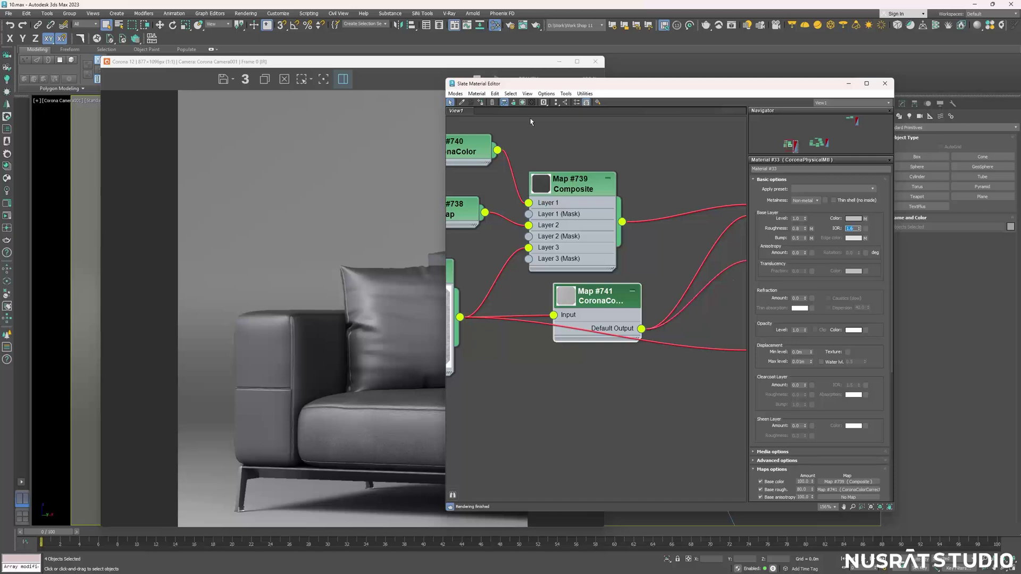
Move the material editor aside to review the glossier sofa render, then bring it back.
left_click_drag(508, 88, 625, 87)
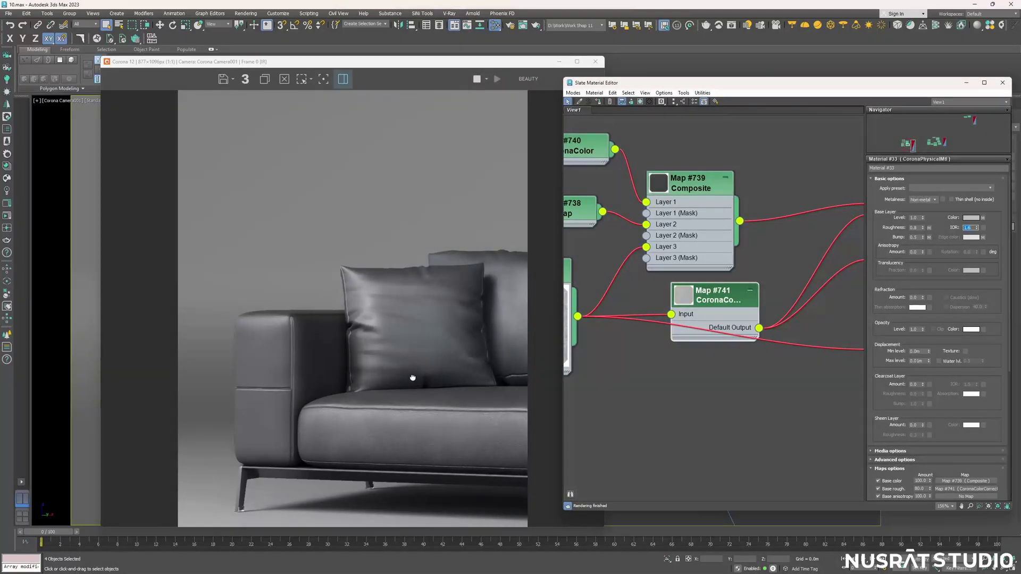
scroll(399, 377, "up", 1)
mouse_move(396, 380)
left_mouse_down()
mouse_move(433, 342)
mouse_move(391, 358)
left_mouse_up()
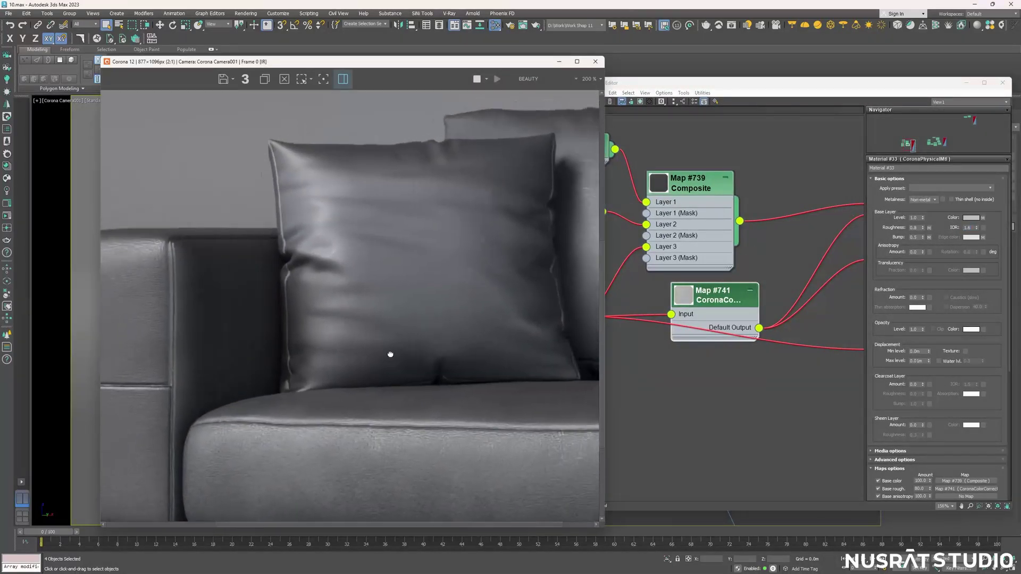
scroll(363, 343, "down", 1)
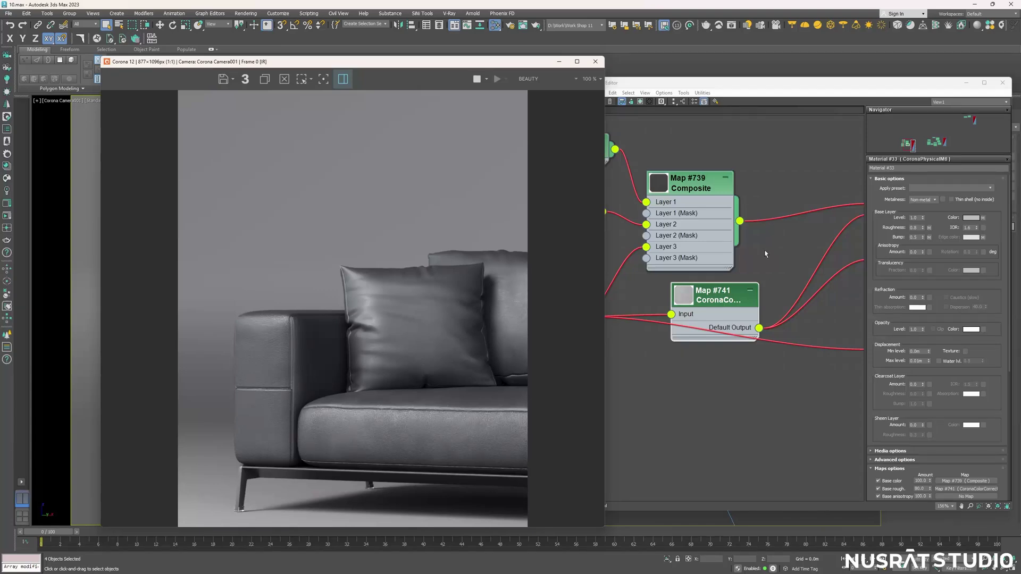
left_click_drag(786, 93, 771, 95)
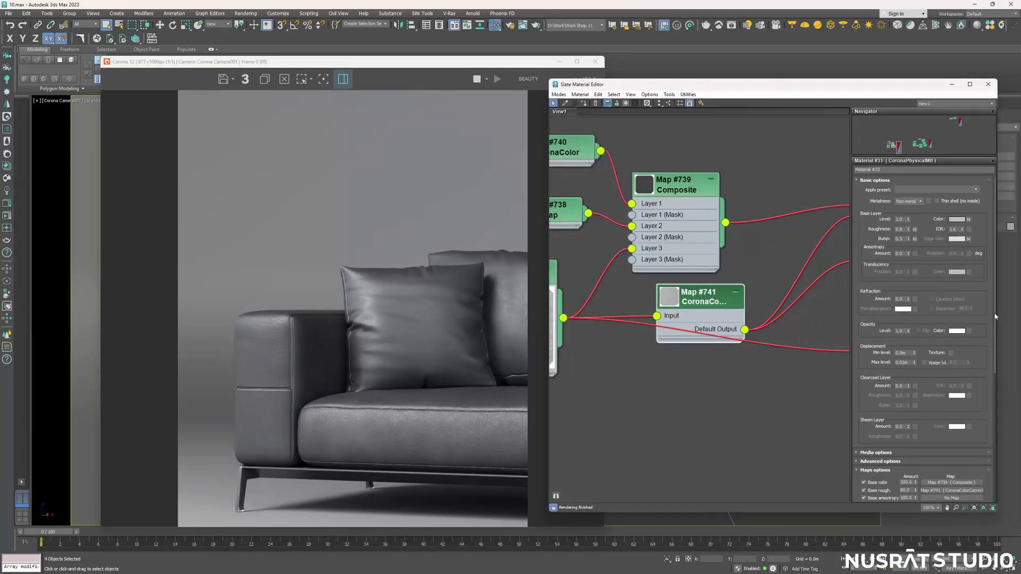
scroll(994, 311, "down", 5)
Set the Base rough. map amount to 85 and stop the interactive render.
double_click(905, 334)
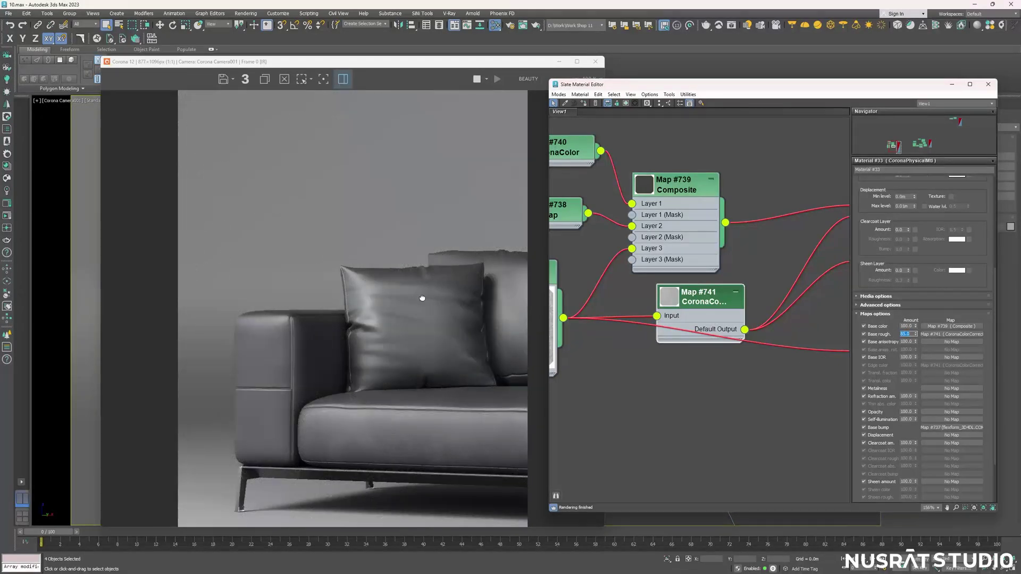
scroll(367, 403, "up", 2)
left_click_drag(357, 401, 358, 317)
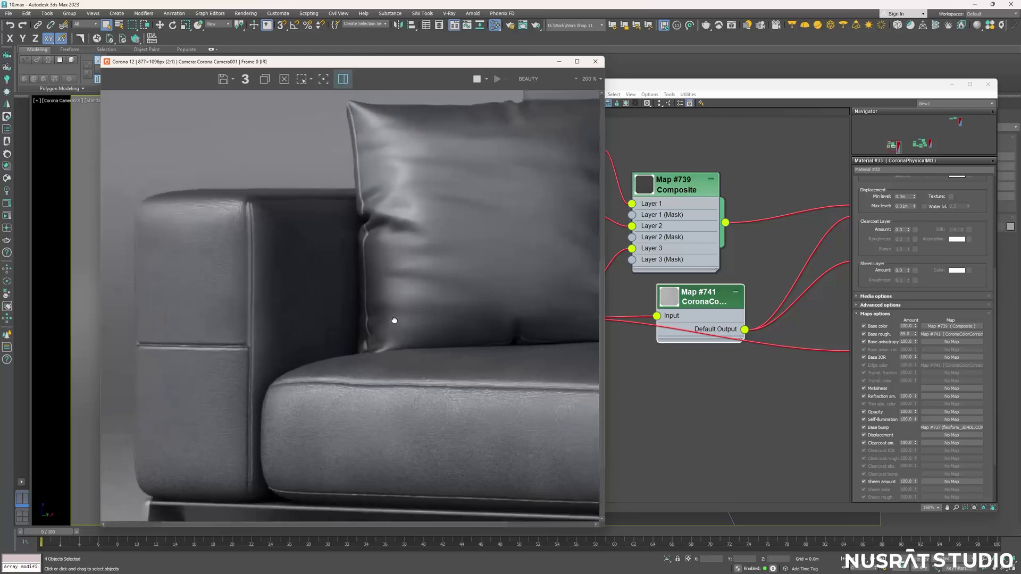
scroll(285, 333, "down", 2)
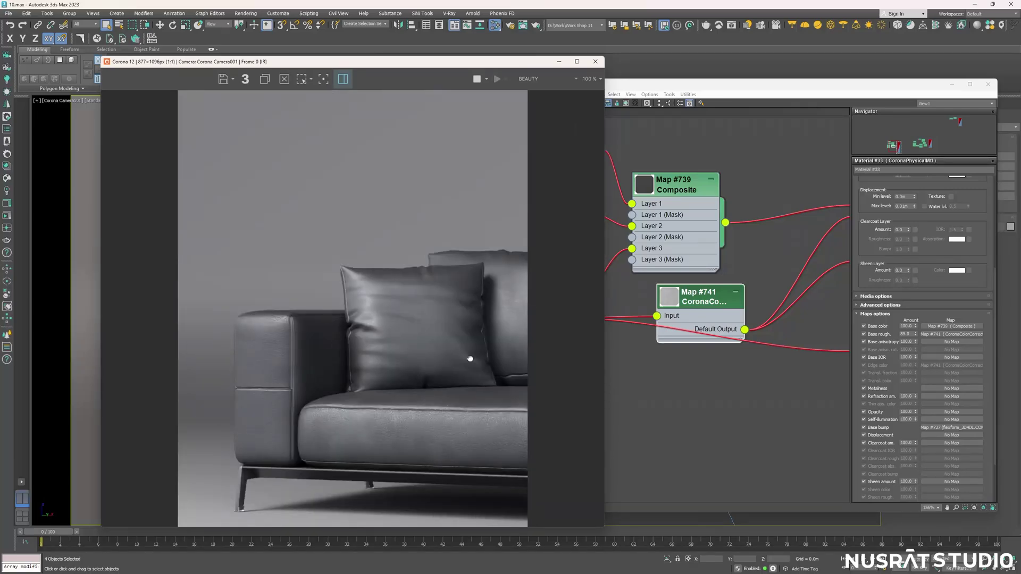
left_click(476, 80)
left_click_drag(398, 61, 329, 61)
mouse_move(735, 380)
middle_mouse_down()
mouse_move(605, 322)
mouse_move(675, 303)
middle_mouse_up()
Add a CoronaMix map node, Map #742, and position it in the graph.
right_click(639, 338)
mouse_move(741, 377)
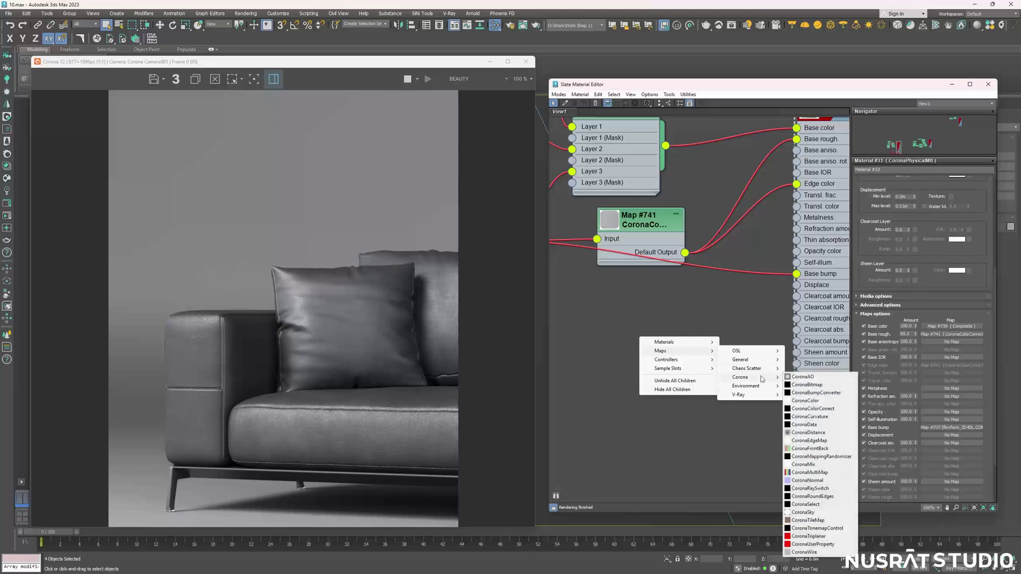
left_click(803, 464)
mouse_move(677, 327)
middle_mouse_down()
mouse_move(765, 320)
mouse_move(748, 324)
middle_mouse_up()
scroll(748, 324, "down", 1)
middle_click_drag(626, 338, 674, 336)
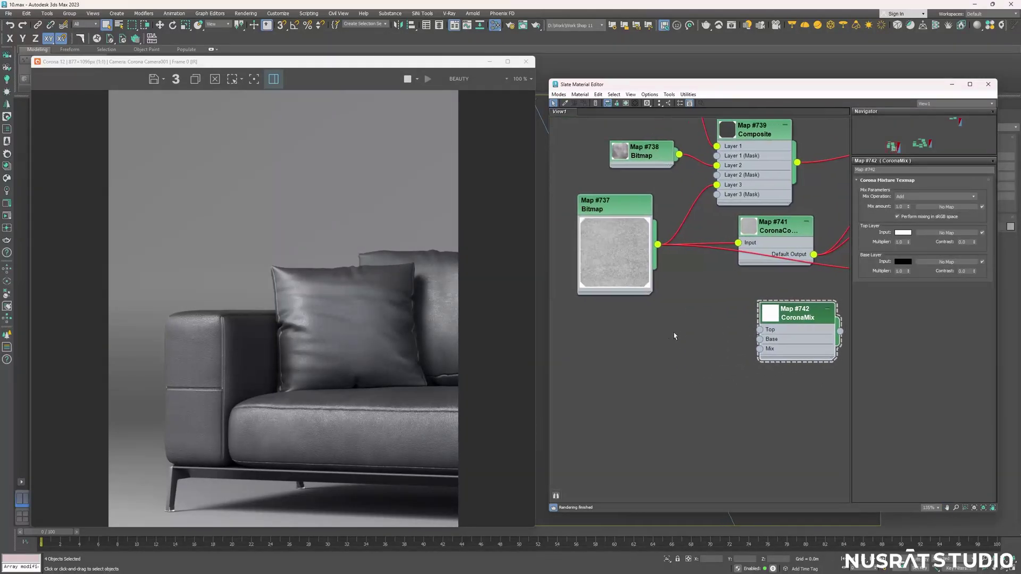
right_click(674, 336)
key("Escape")
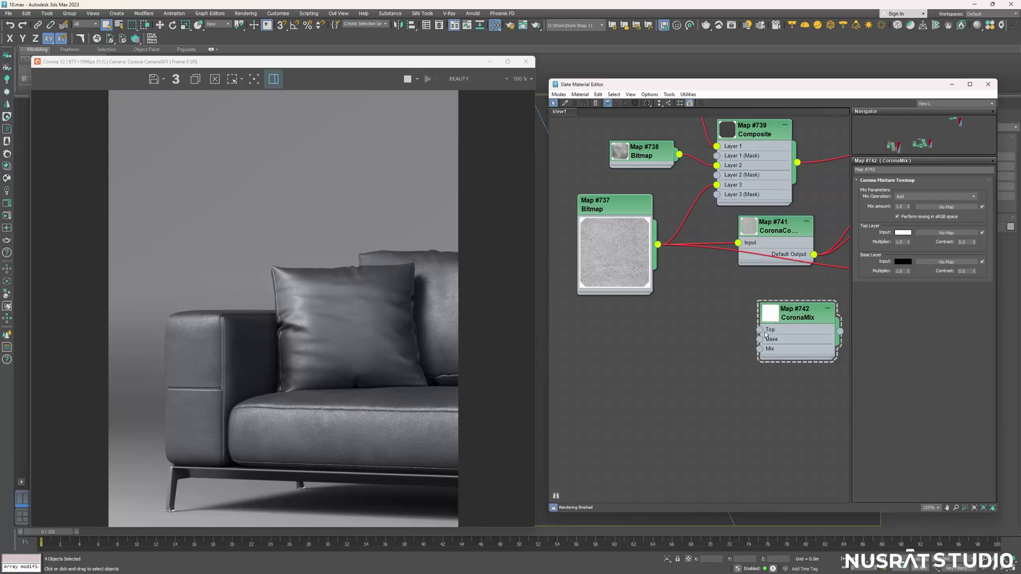
Duplicate the CoronaMix as Map #743, set to Mix, feeding Map #742's Mix input.
left_click_drag(786, 317, 679, 382, "shift")
scroll(692, 385, "up", 2)
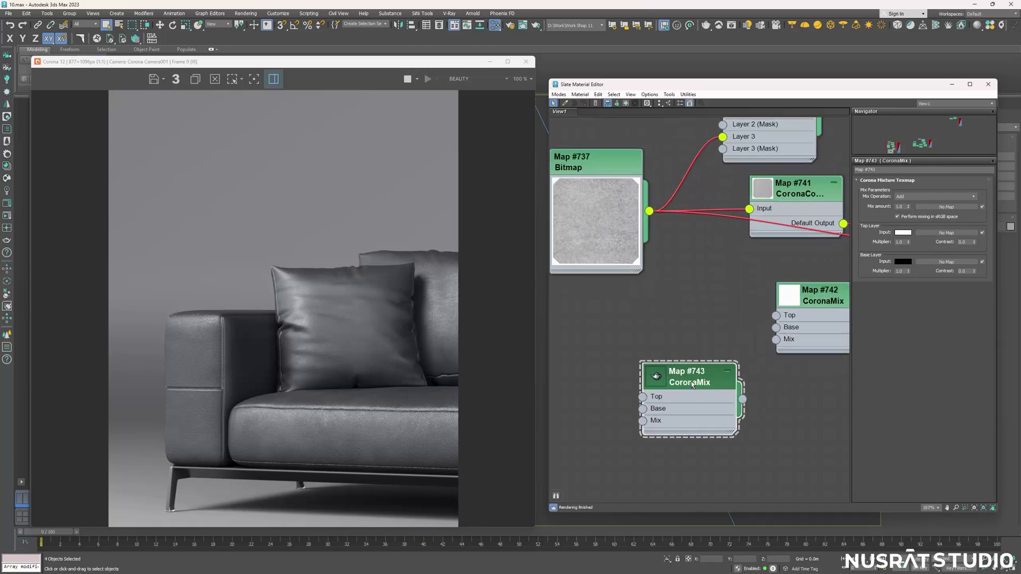
left_click(927, 197)
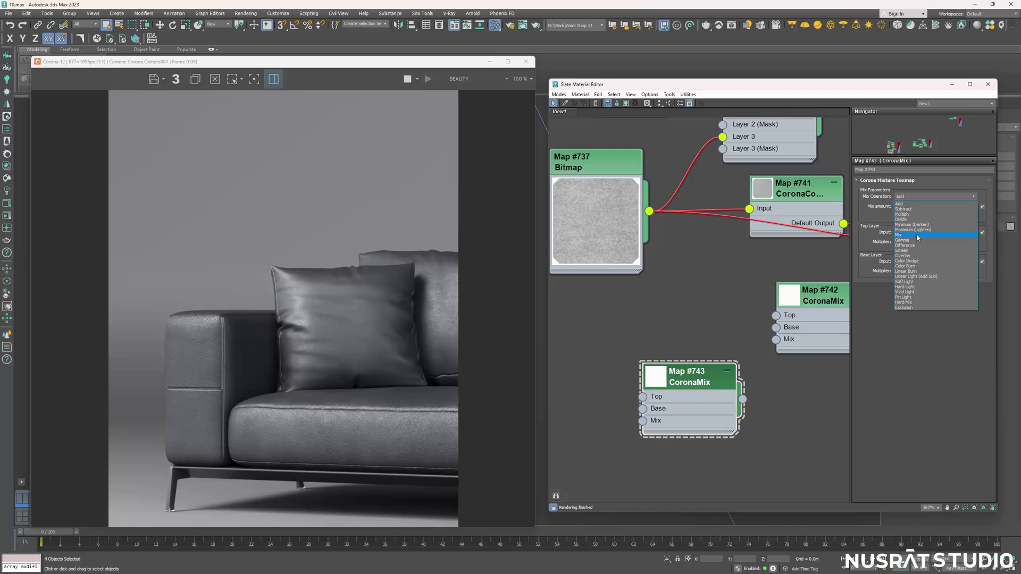
left_click(916, 234)
middle_click_drag(745, 403, 724, 409)
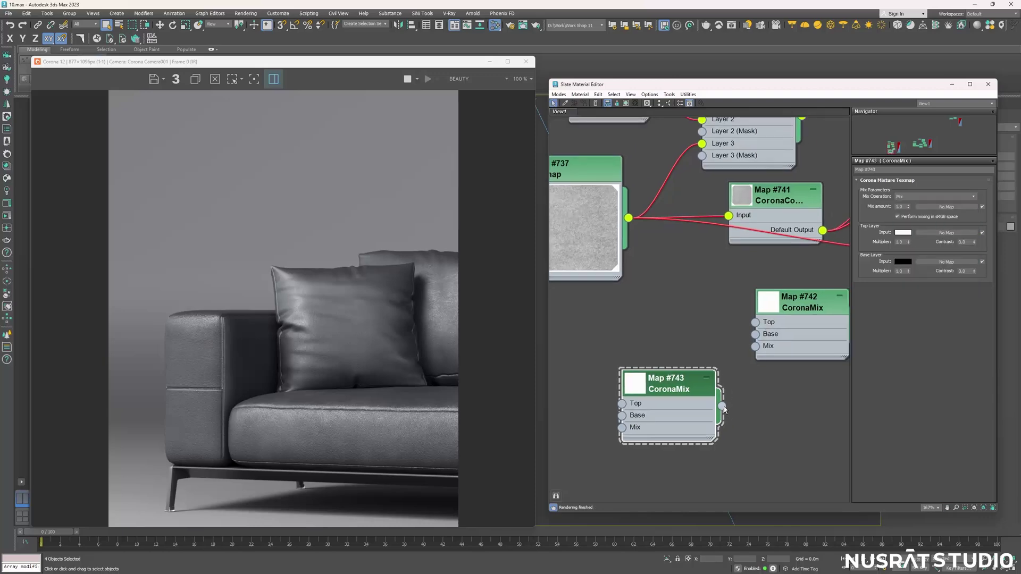
middle_click_drag(761, 346, 838, 348)
left_click_drag(677, 250, 571, 313)
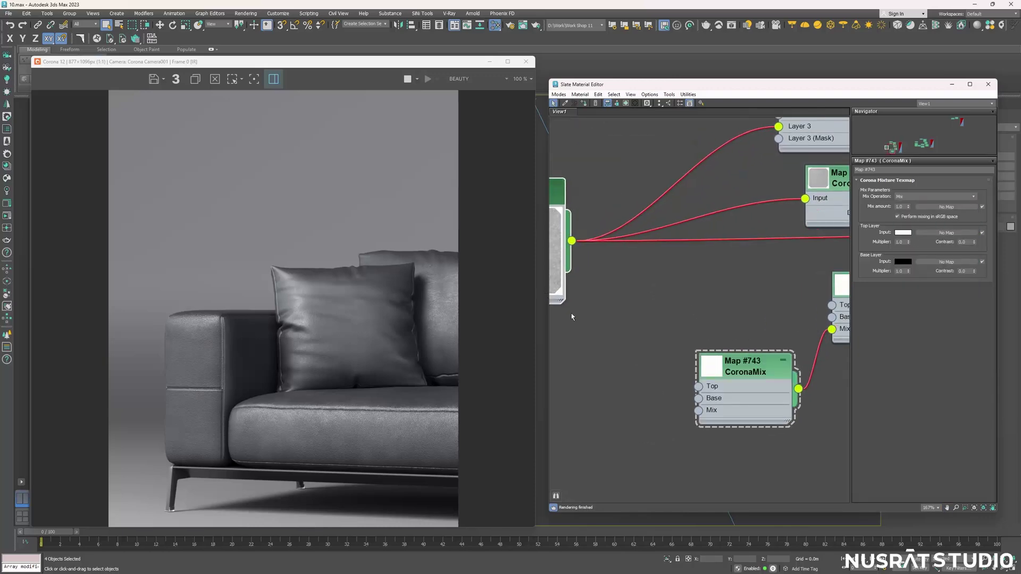
middle_click_drag(571, 314, 617, 314)
right_click(676, 338)
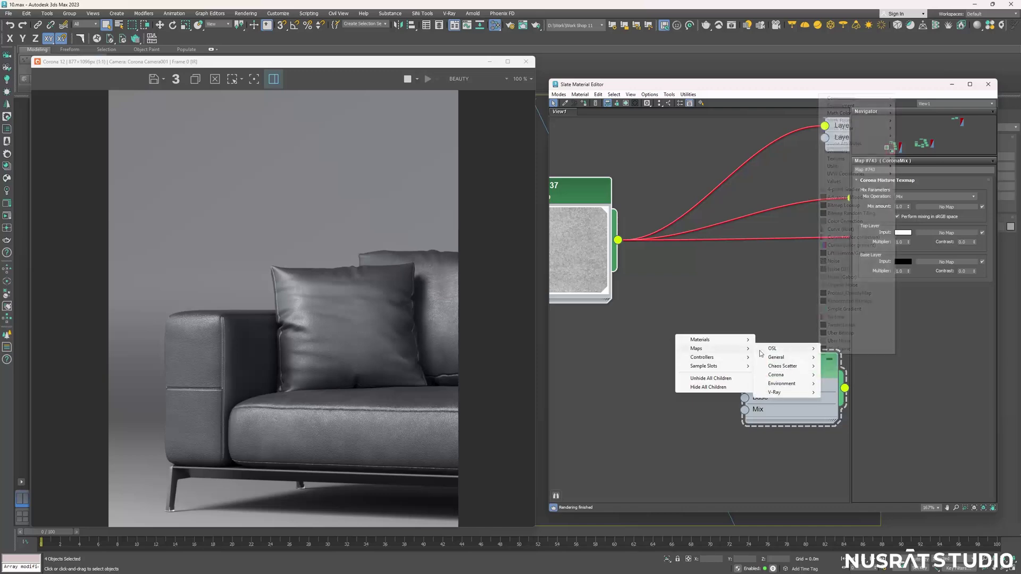
mouse_move(777, 356)
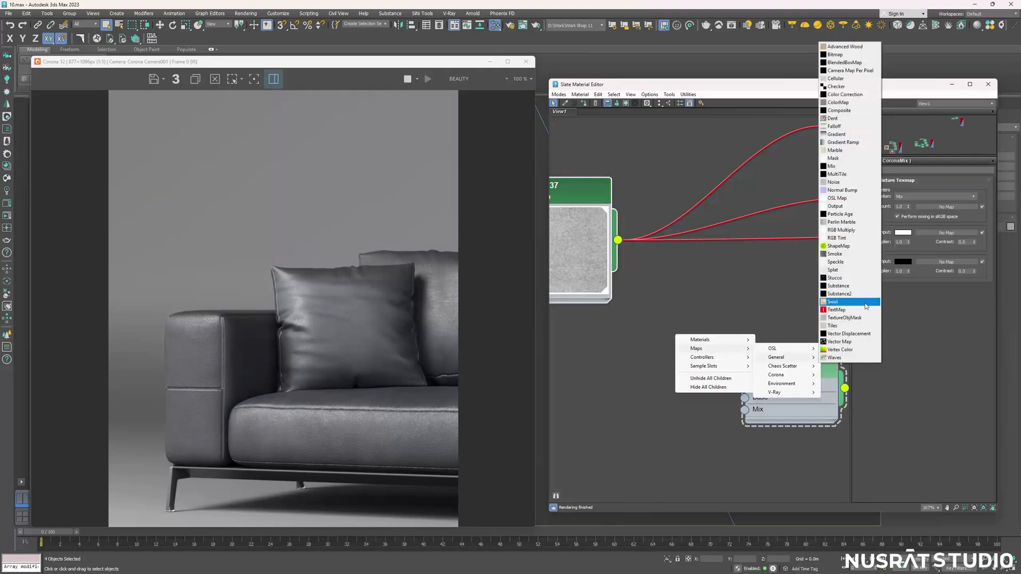
Create Output map Map #744 and wire bitmap Map #737 into it.
left_click(840, 206)
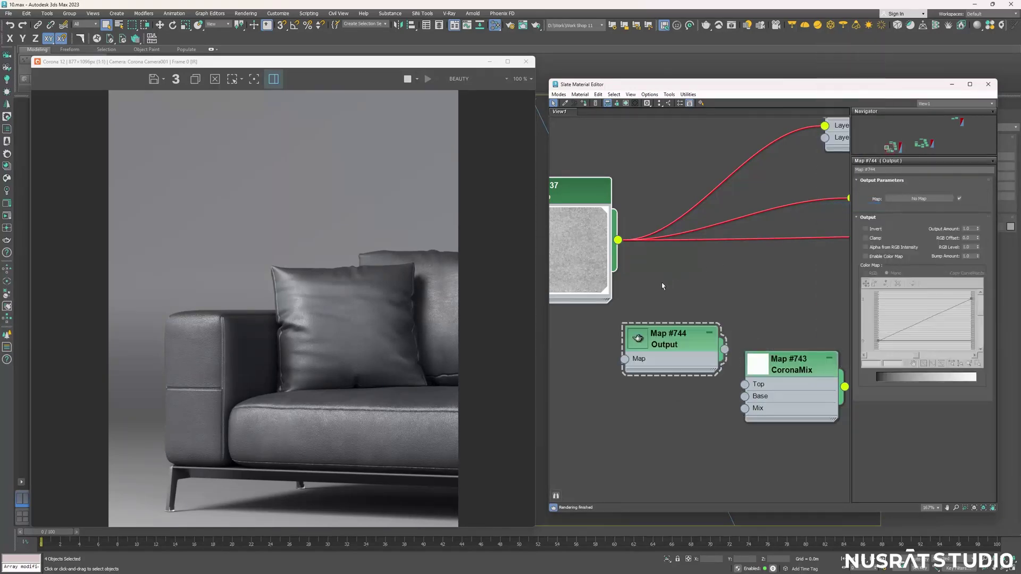
left_click_drag(610, 273, 583, 272)
left_click_drag(613, 306, 637, 345)
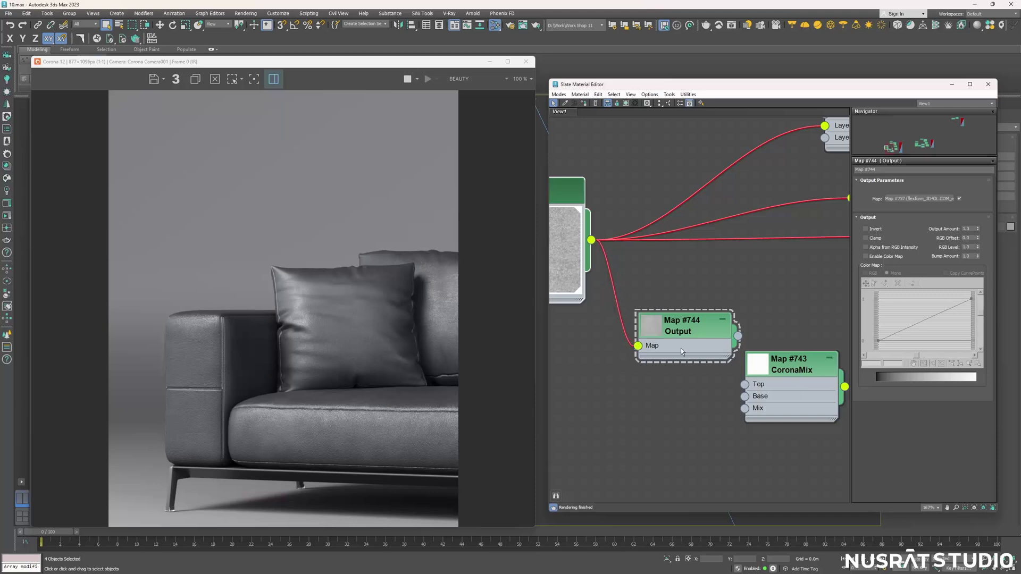
mouse_move(736, 355)
left_mouse_down()
mouse_move(683, 368)
mouse_move(744, 408)
left_mouse_up()
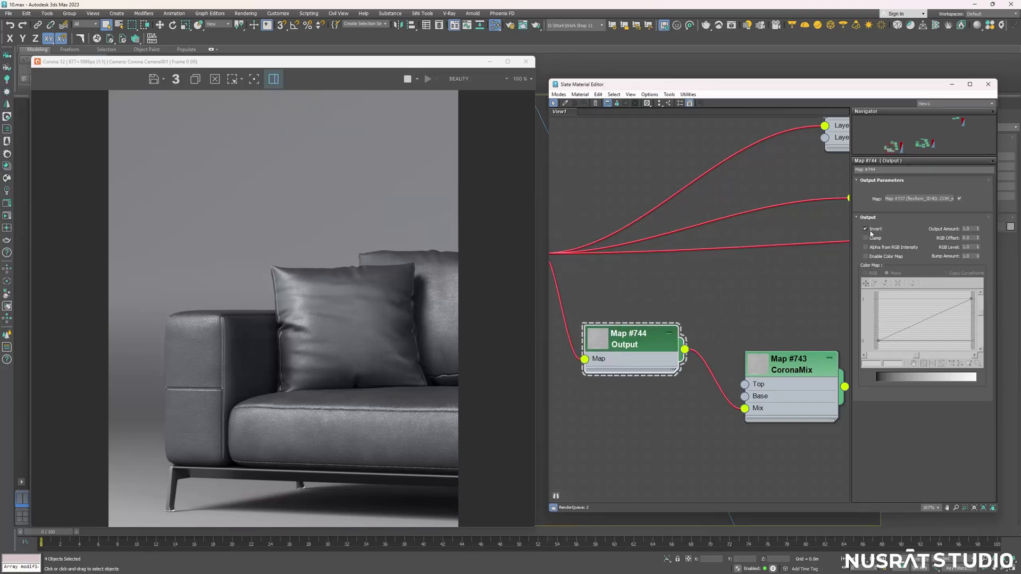
Enable the Output's colour map and reshape the curve downward, with the right end near 0.28.
left_click(865, 256)
left_click_drag(878, 340, 881, 300)
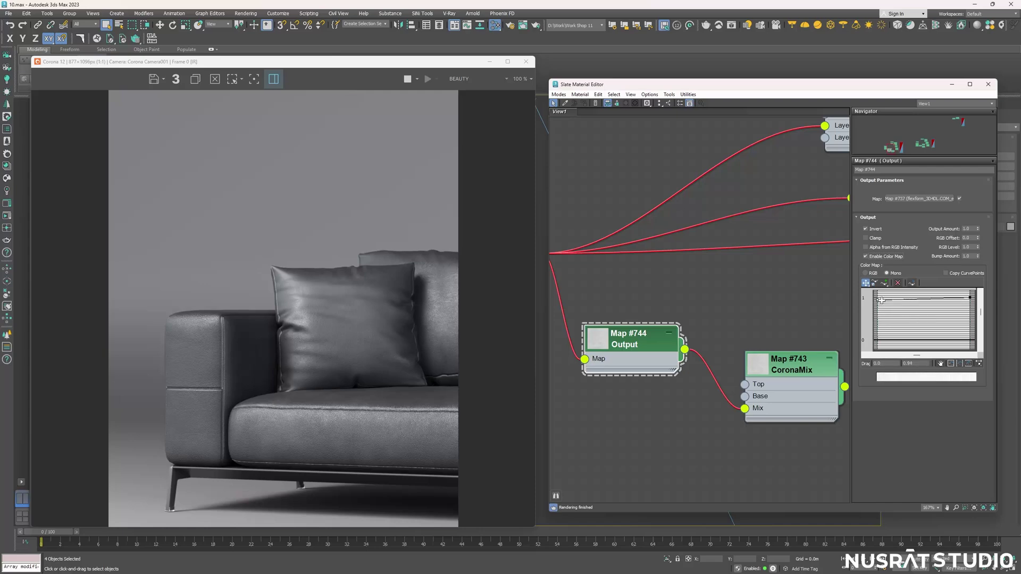
left_click_drag(970, 297, 965, 330)
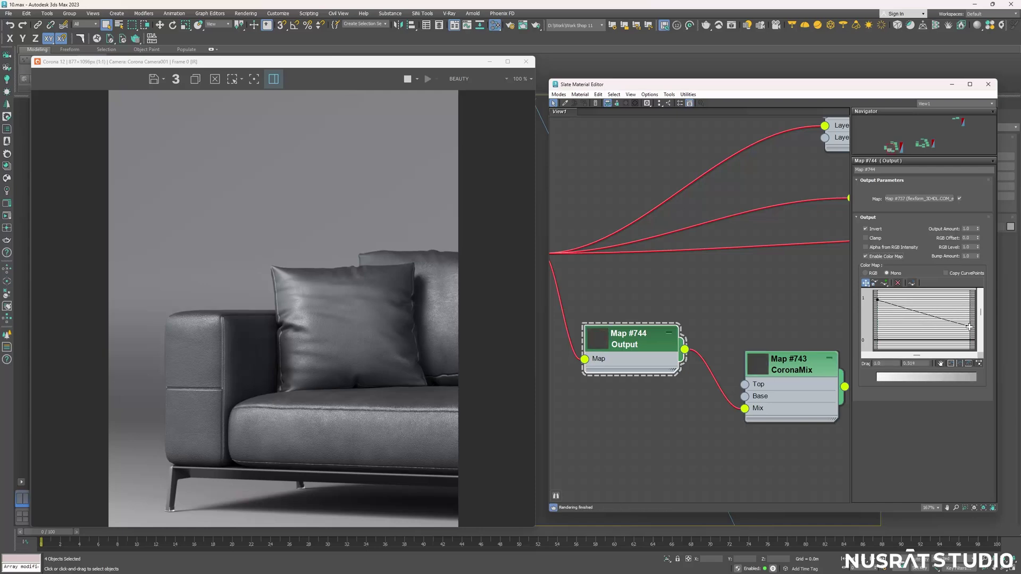
left_click(917, 313)
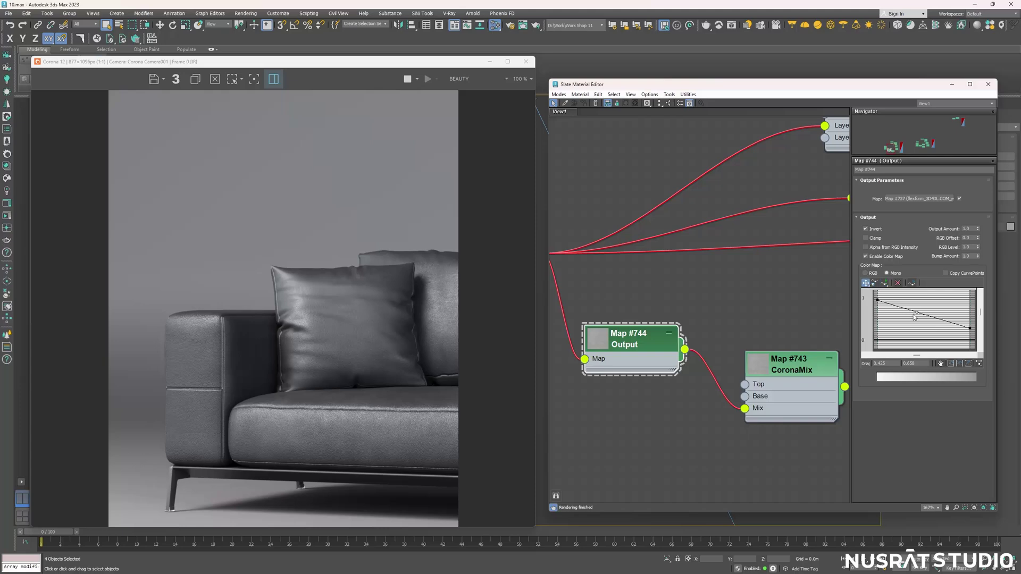
left_click_drag(912, 315, 902, 327)
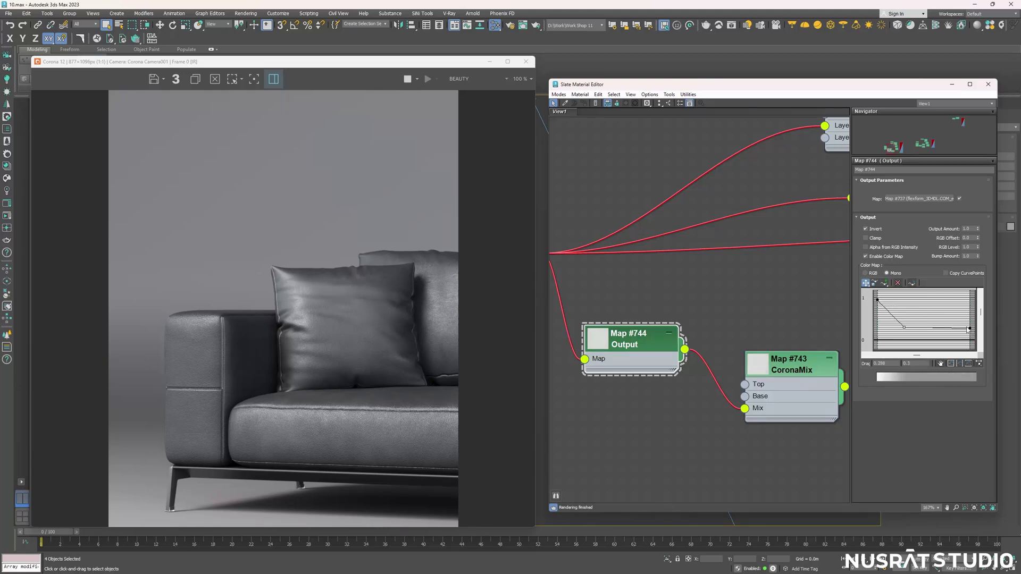
left_click_drag(968, 325, 910, 329)
scroll(755, 356, "down", 2)
scroll(724, 352, "down", 2)
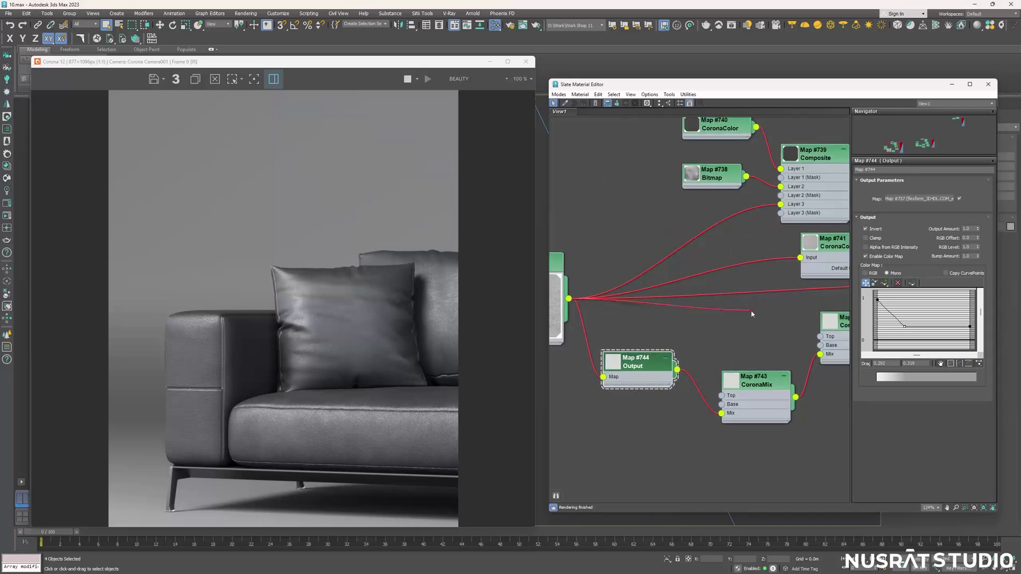
Connect CoronaMix Map #742 to Material #33's Base IOR.
middle_click_drag(751, 314, 558, 366)
scroll(786, 222, "up", 1)
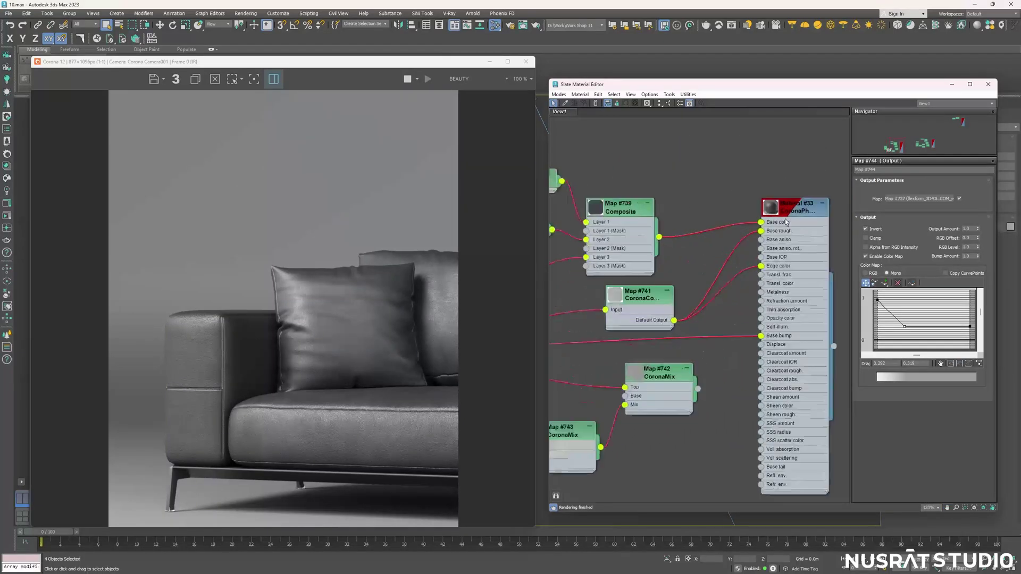
scroll(786, 222, "up", 2)
left_click(786, 222)
mouse_move(668, 449)
left_mouse_down()
mouse_move(724, 413)
mouse_move(740, 262)
left_mouse_up()
left_click(754, 330)
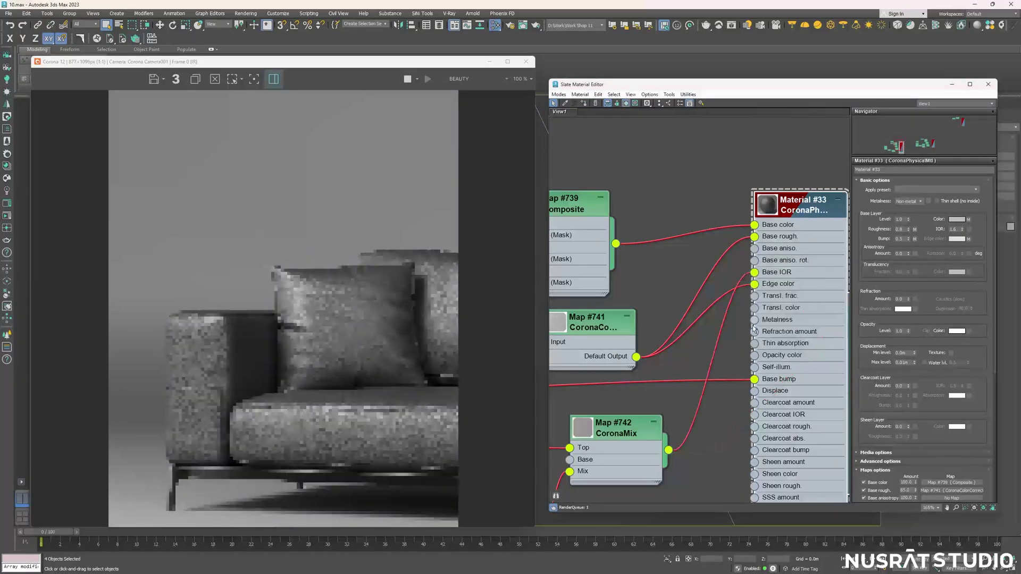
Give Map #742 a 245 grey base layer and the Mix operation.
scroll(993, 446, "down", 5)
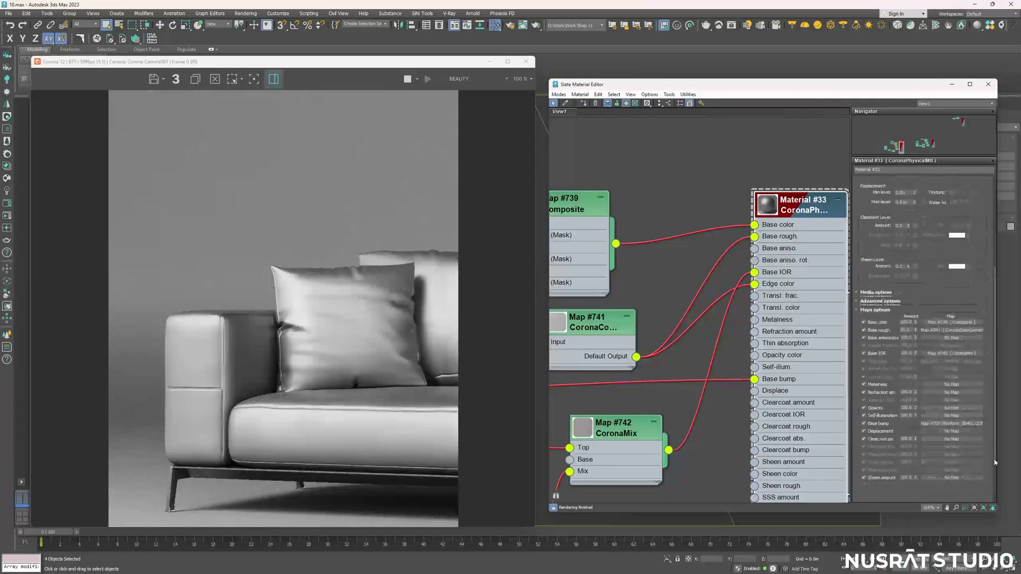
middle_click_drag(677, 442, 812, 359)
double_click(765, 348)
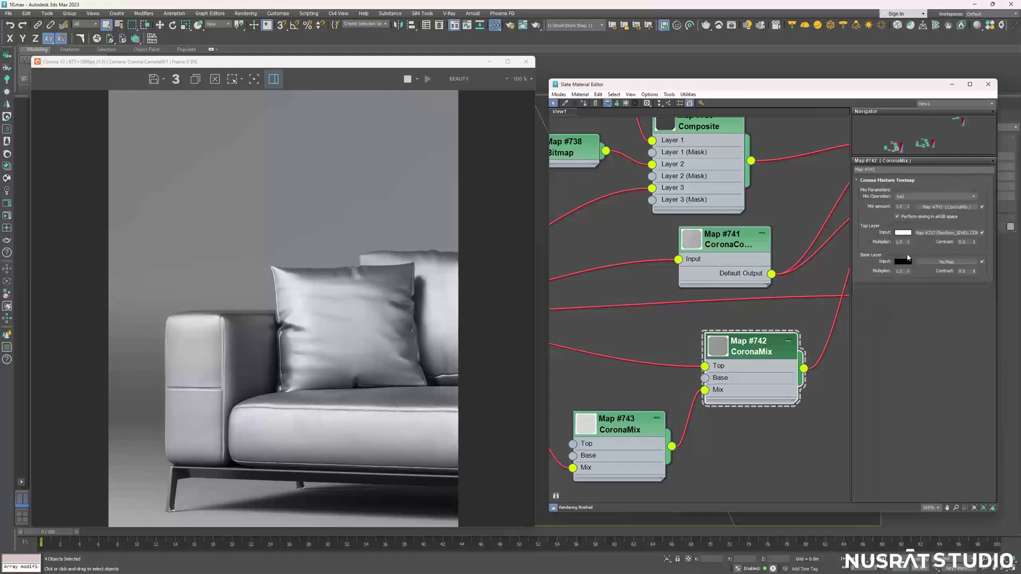
left_click(905, 262)
left_click_drag(772, 194, 772, 223)
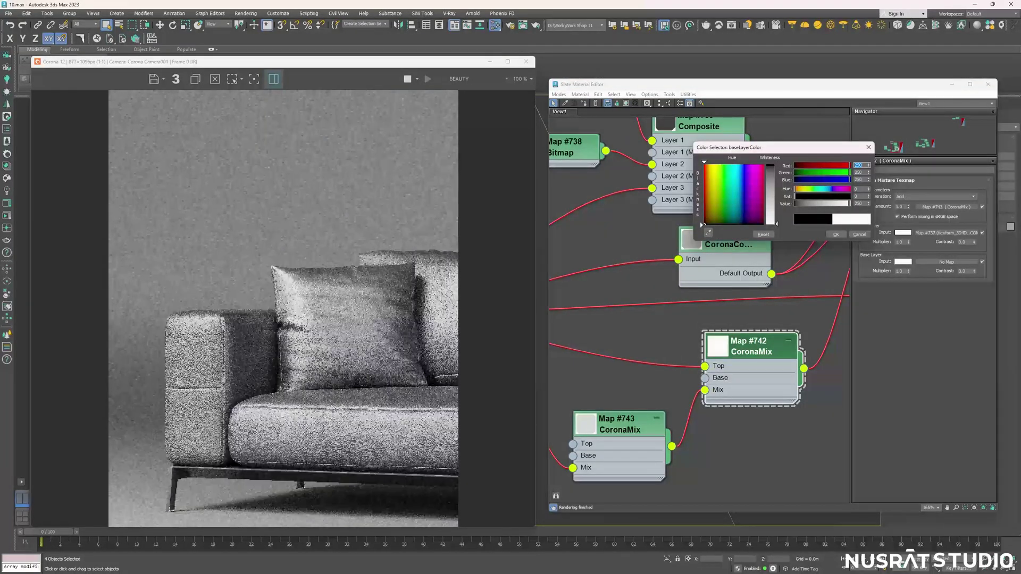
left_click(836, 234)
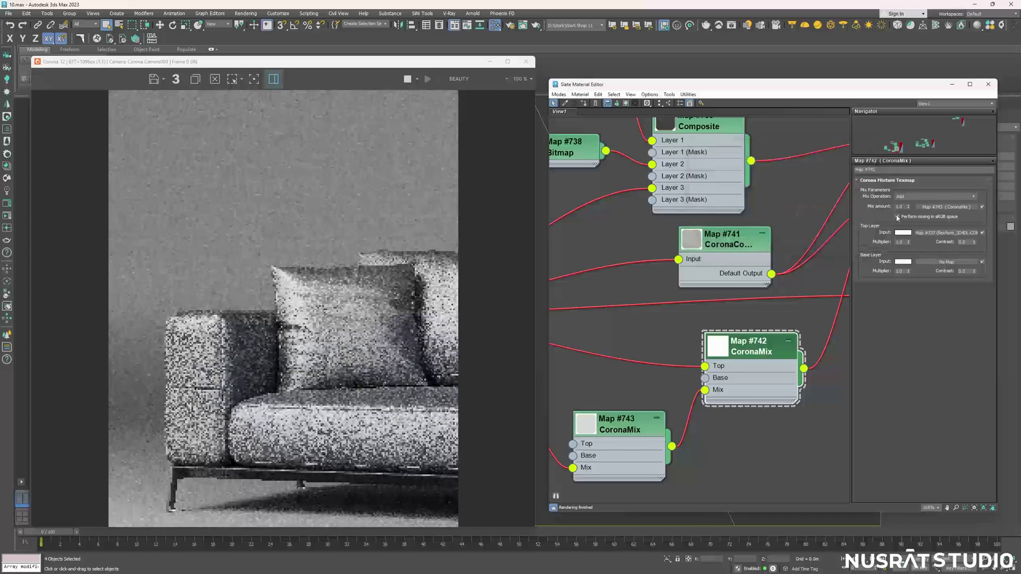
left_click(934, 196)
left_click(898, 208)
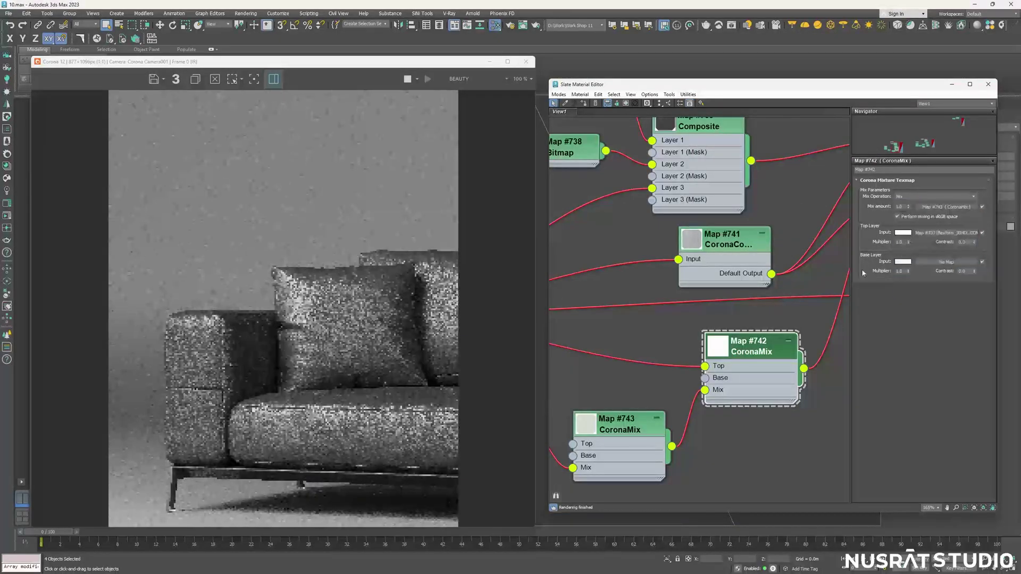
Set Map #743's base layer colour to black.
middle_click_drag(752, 326, 848, 278)
left_click(713, 378)
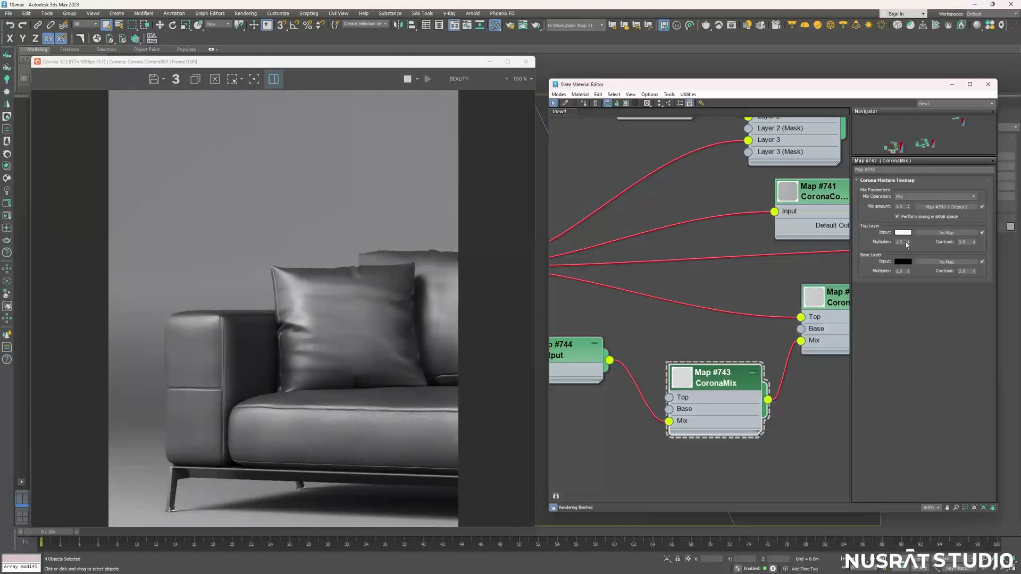
left_click(902, 261)
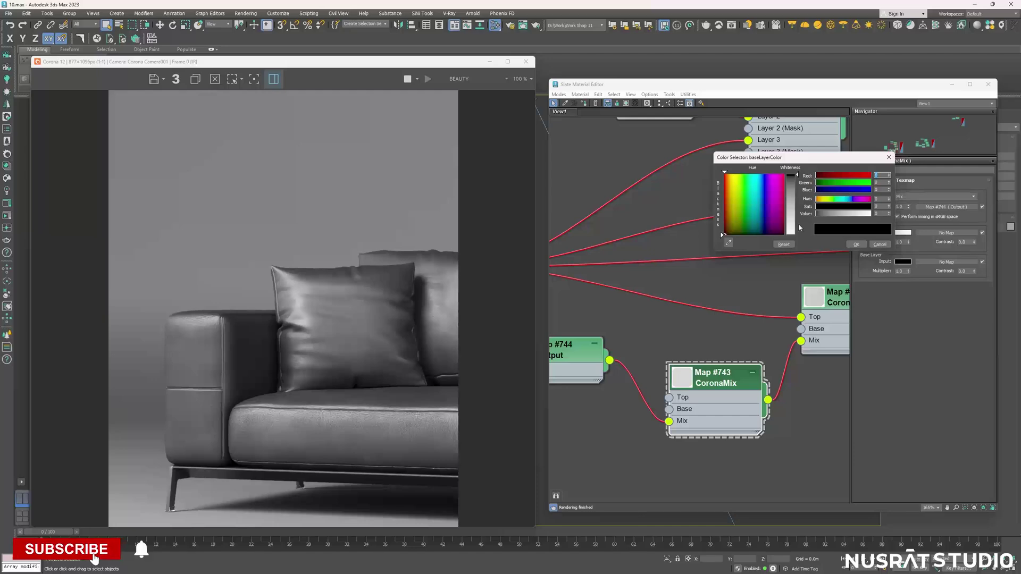
left_click_drag(796, 233, 796, 176)
Confirm the black base layer colour and bring the sofa material node into view.
left_click(879, 244)
middle_click_drag(808, 279, 701, 292)
scroll(258, 395, "up", 1)
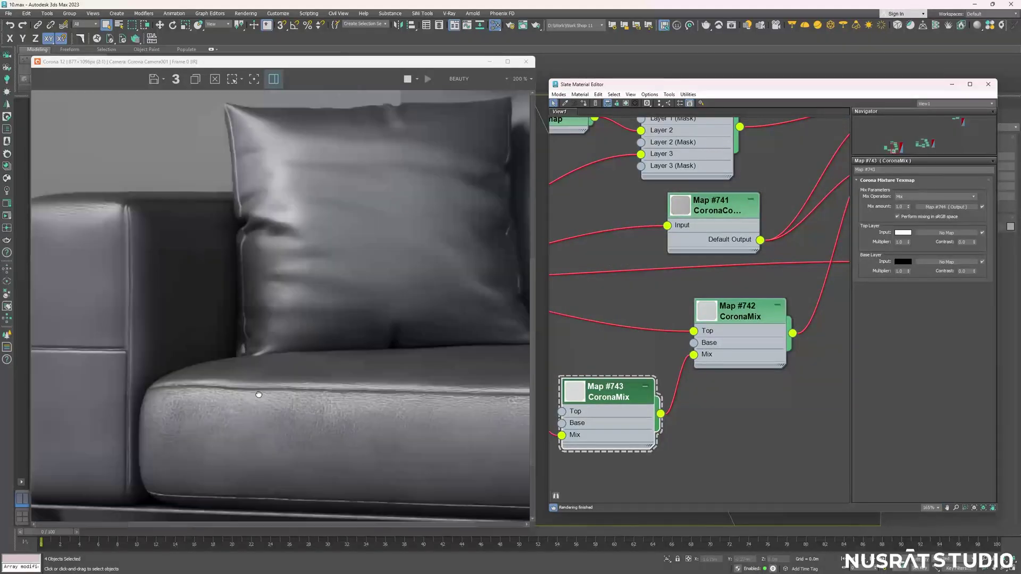
scroll(230, 358, "down", 1)
scroll(308, 365, "down", 1)
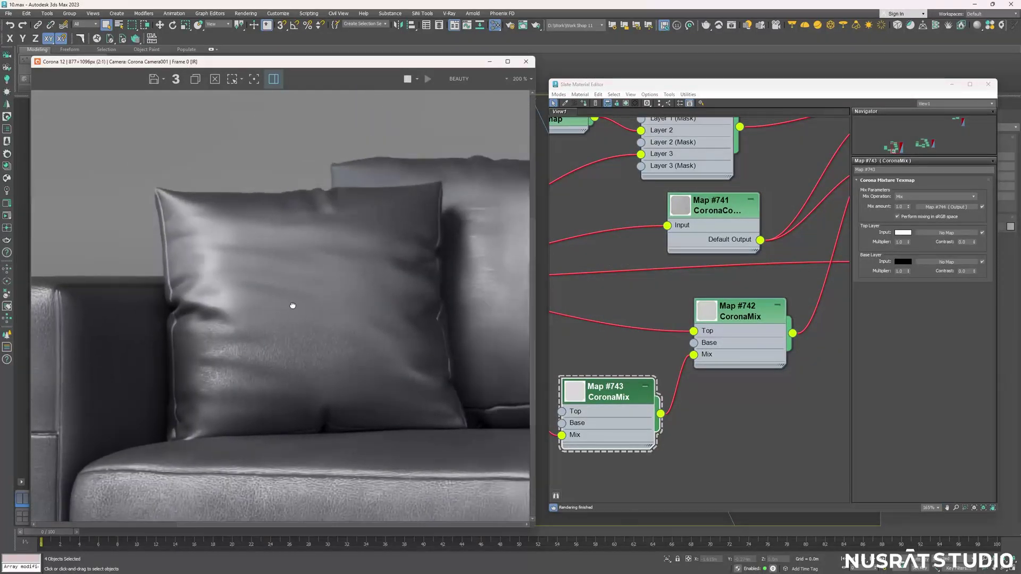
scroll(301, 306, "down", 1)
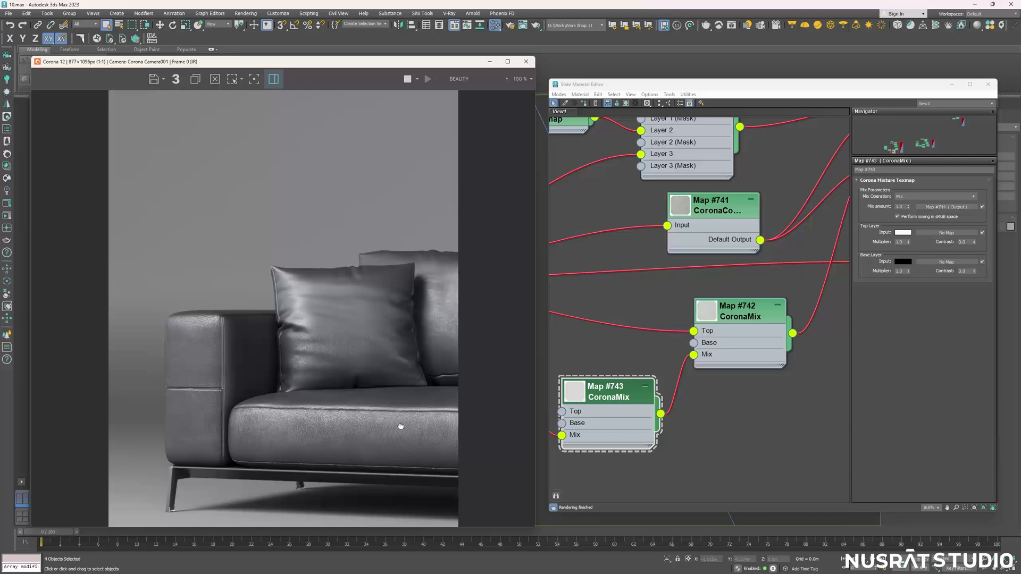
scroll(401, 426, "up", 1)
middle_click_drag(774, 298, 763, 349)
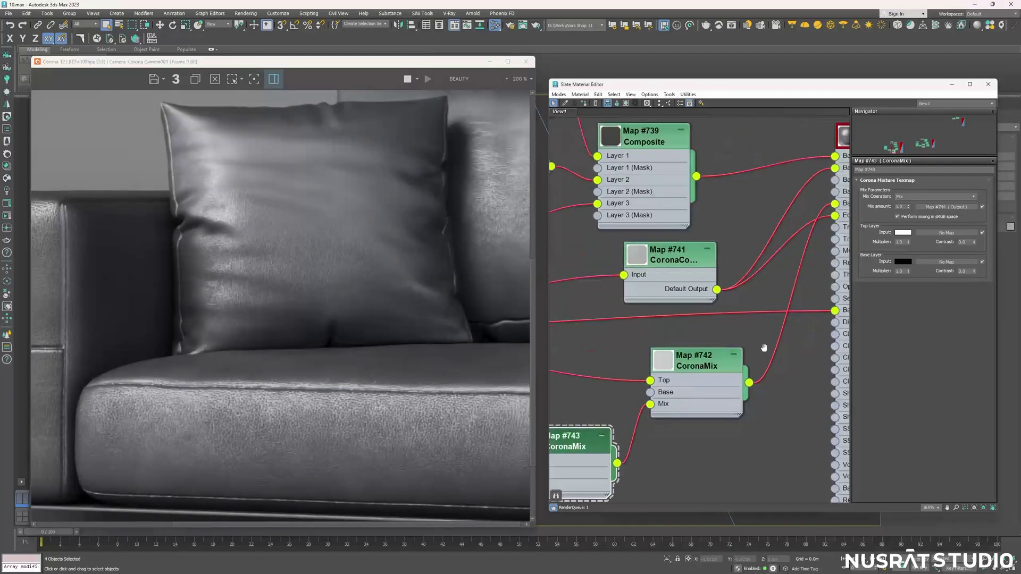
scroll(819, 166, "up", 2)
Set the bump of the sofa material, Material #33, to 0.6.
double_click(820, 166)
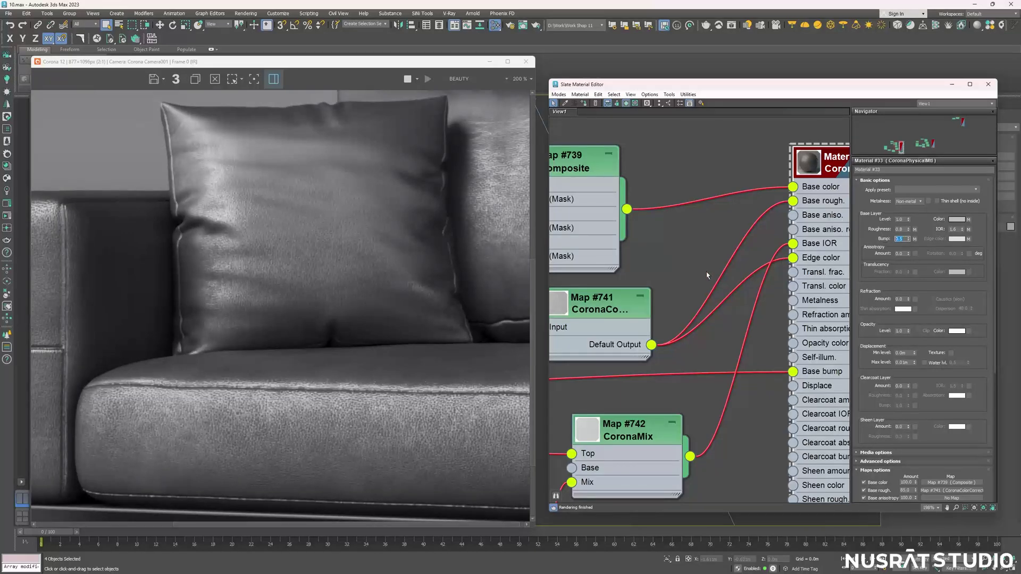
scroll(392, 314, "down", 1)
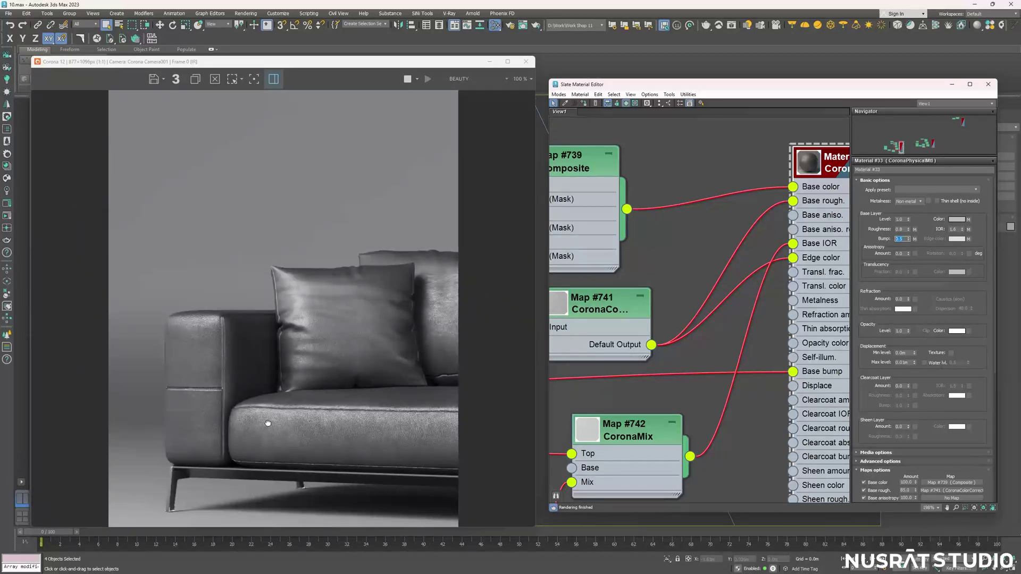
scroll(267, 423, "up", 1)
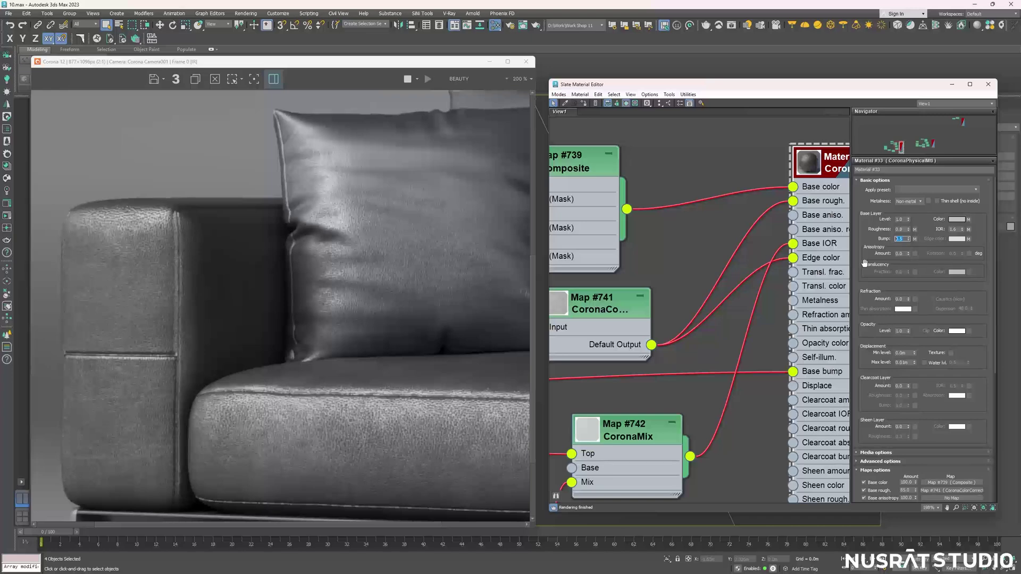
key("Return")
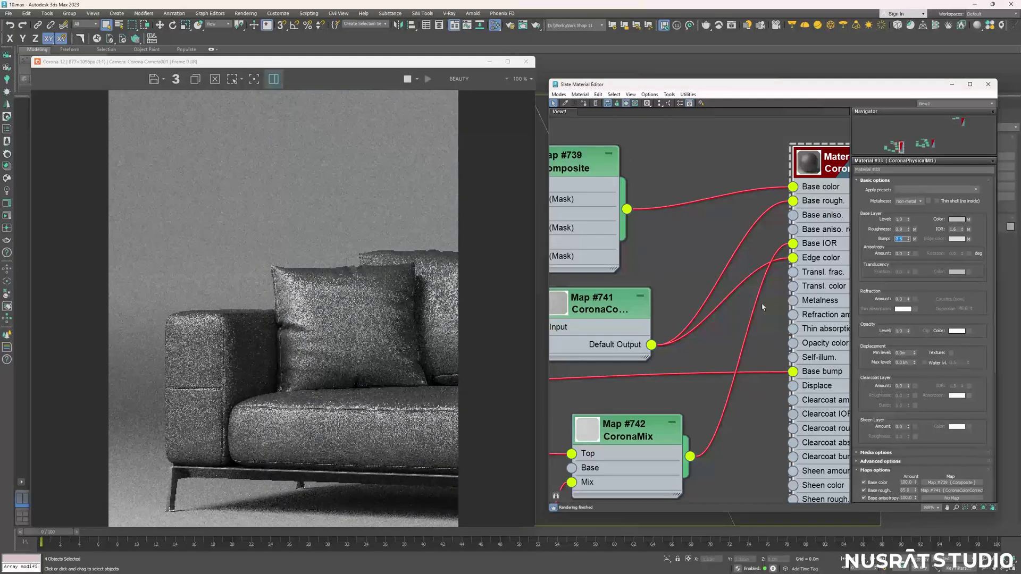
Inspect the armrest and pillow leather, then stop the interactive render in the Corona VFB.
scroll(392, 448, "up", 1)
mouse_move(310, 426)
left_mouse_down()
mouse_move(399, 410)
mouse_move(312, 356)
left_mouse_up()
scroll(324, 337, "down", 1)
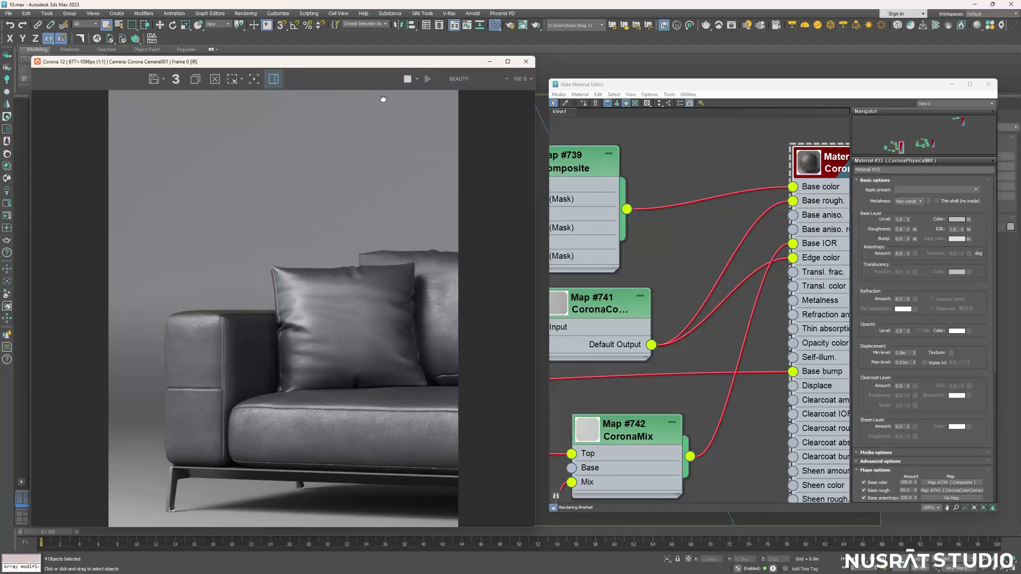
left_click(405, 81)
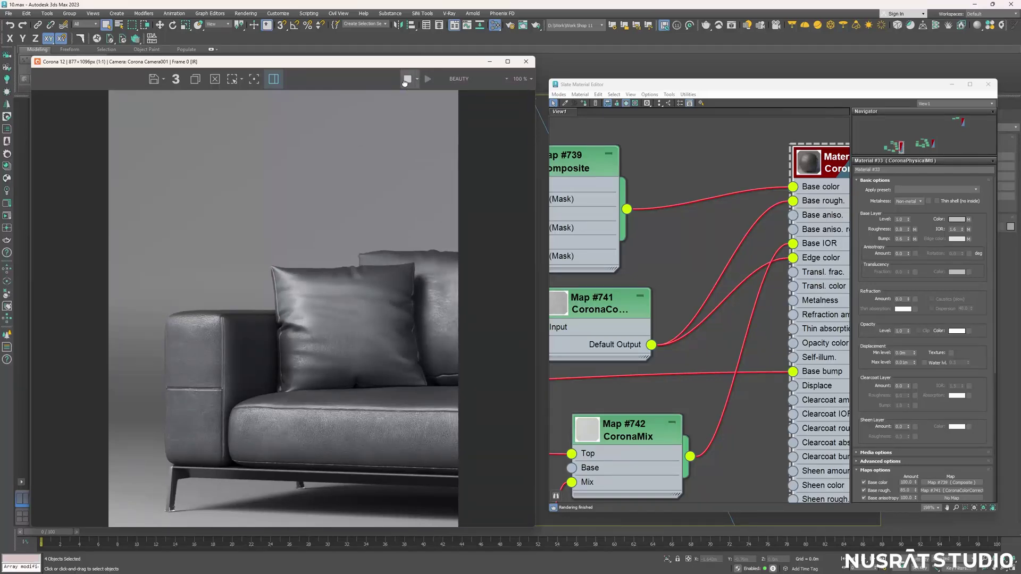